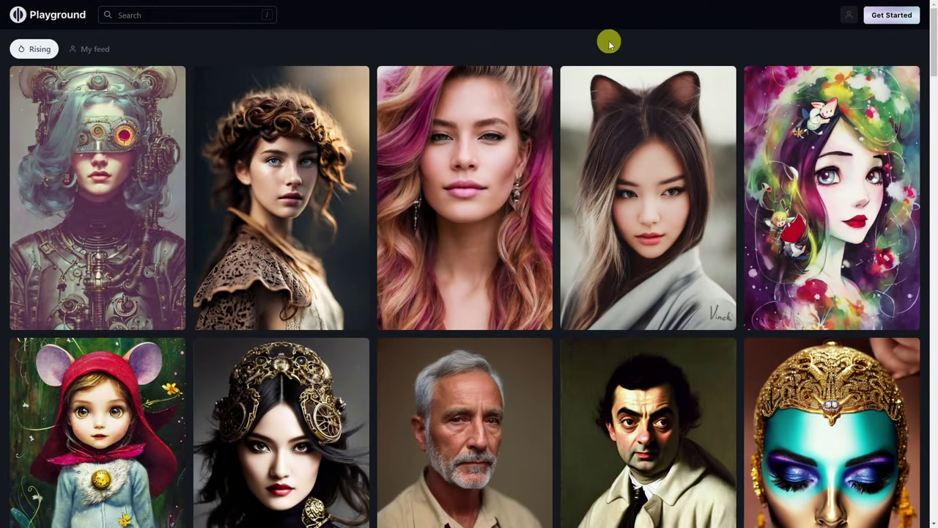
Step: Browse the Rising feed of community-generated images
mouse_move(62, 140)
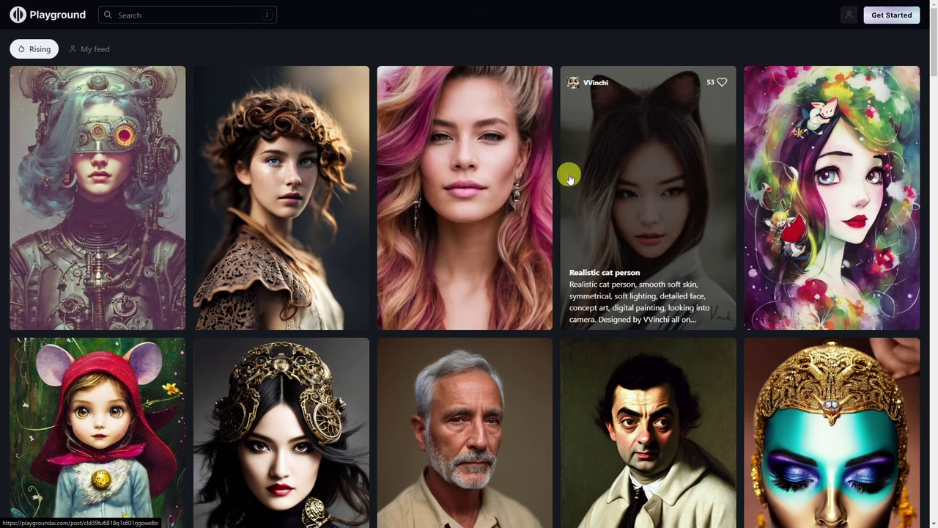
scroll(568, 176, "down", 2)
scroll(569, 176, "down", 5)
scroll(568, 176, "down", 2)
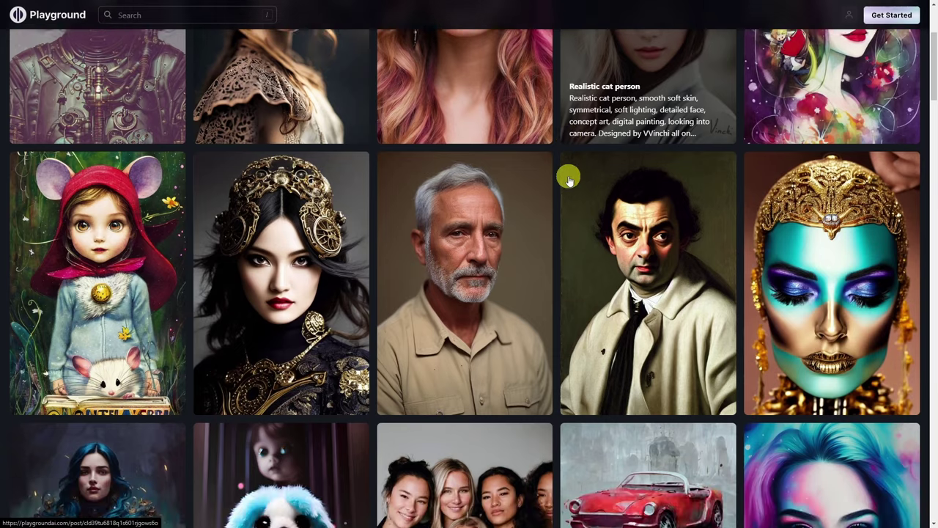
scroll(568, 176, "down", 2)
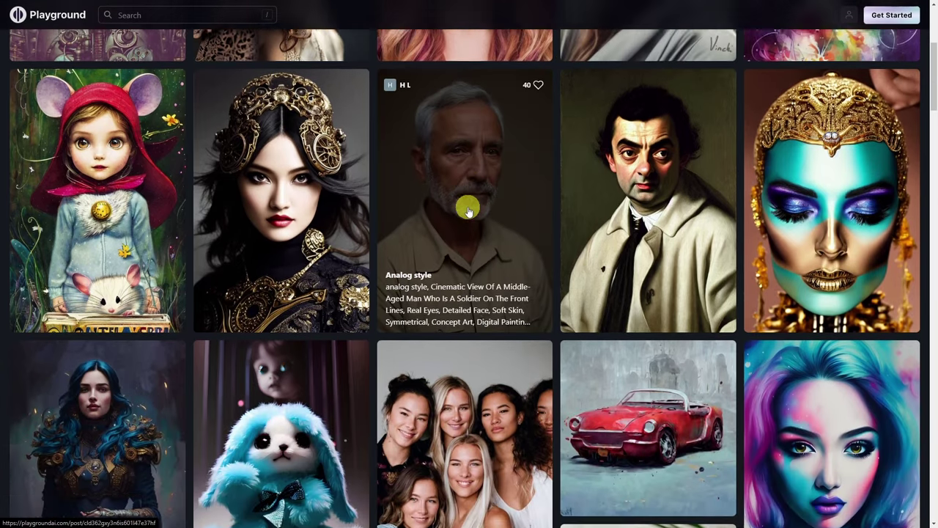
scroll(465, 209, "down", 2)
scroll(461, 205, "up", 5)
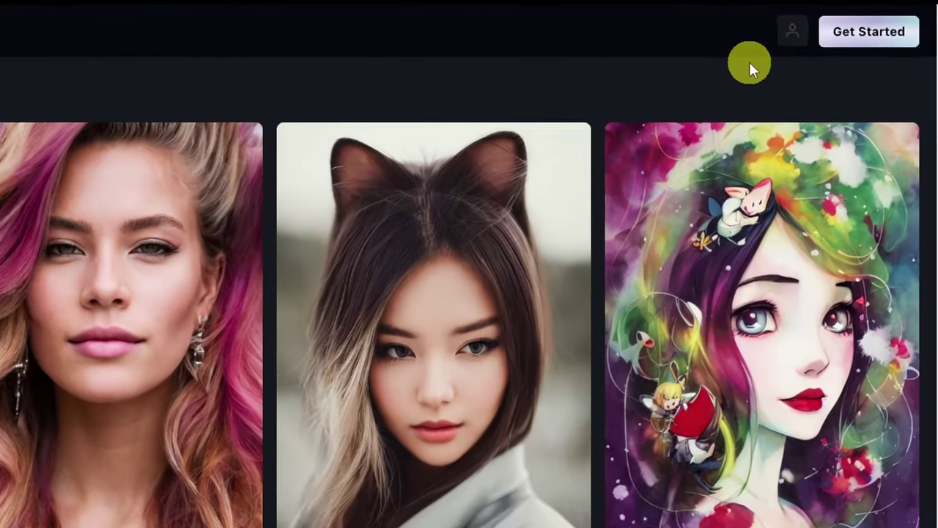
Step: Log in to the account from the site's home page
left_click(812, 26)
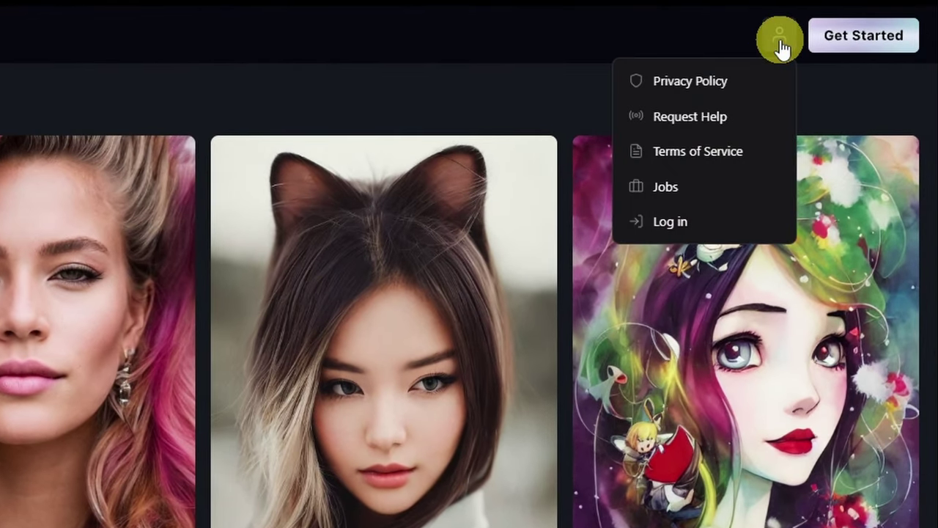
left_click(690, 225)
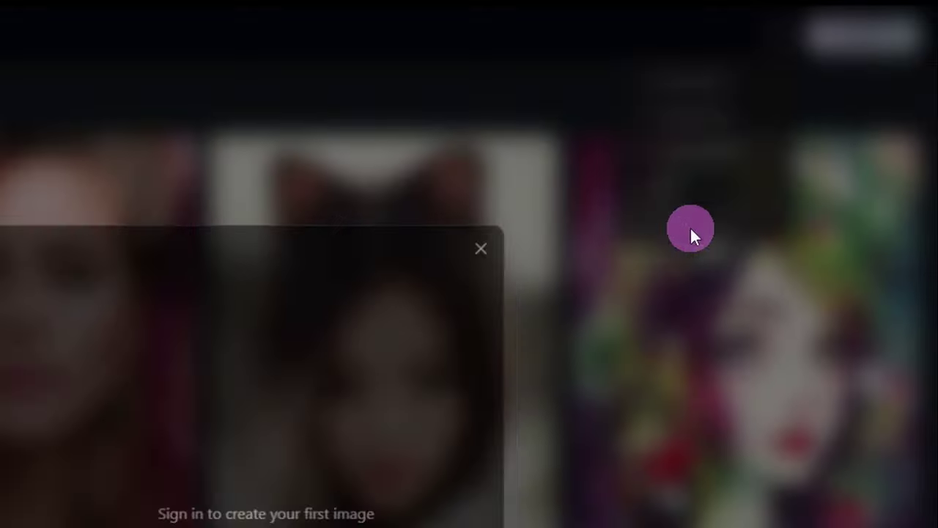
left_click(639, 312)
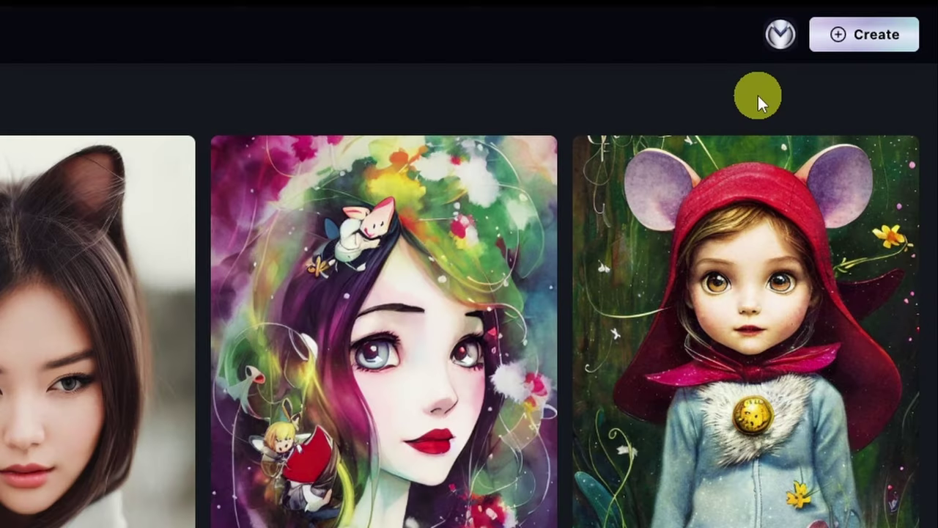
Step: Look over the account options and open the image creation page
left_click(780, 50)
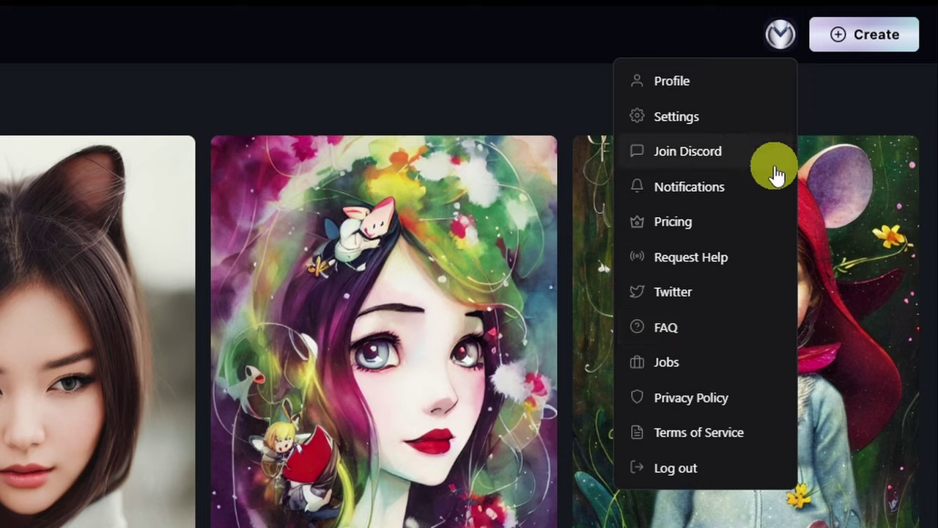
left_click(726, 258)
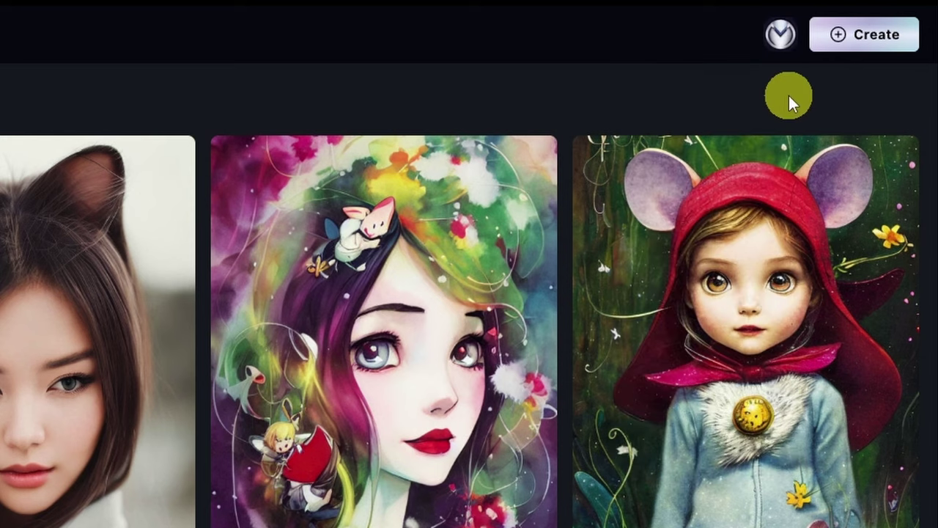
left_click(863, 42)
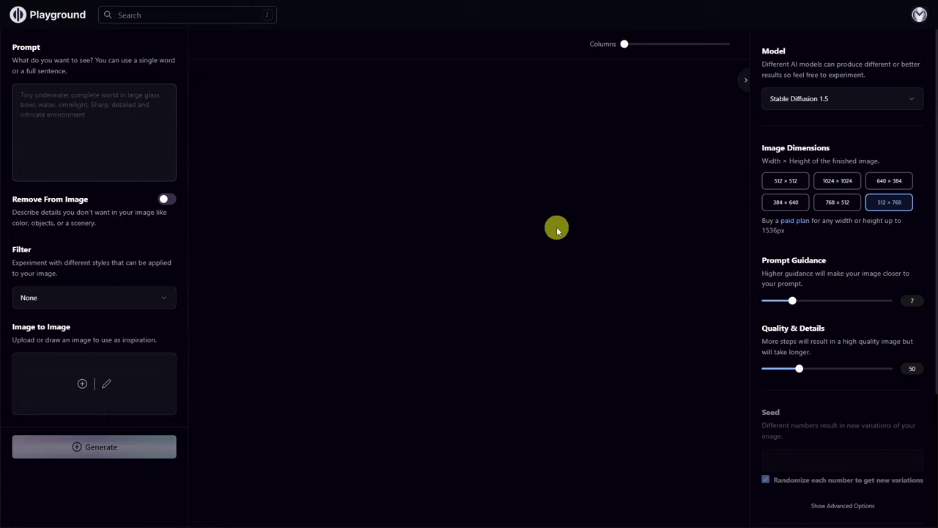
Step: Enter the image prompt "a cute and adorable chipmunk eating acorns"
left_click(47, 105)
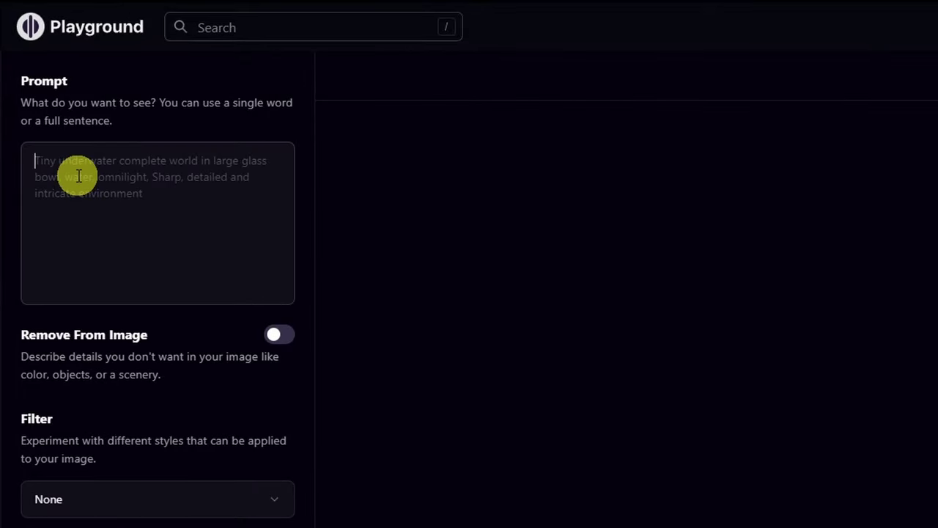
left_click(28, 79)
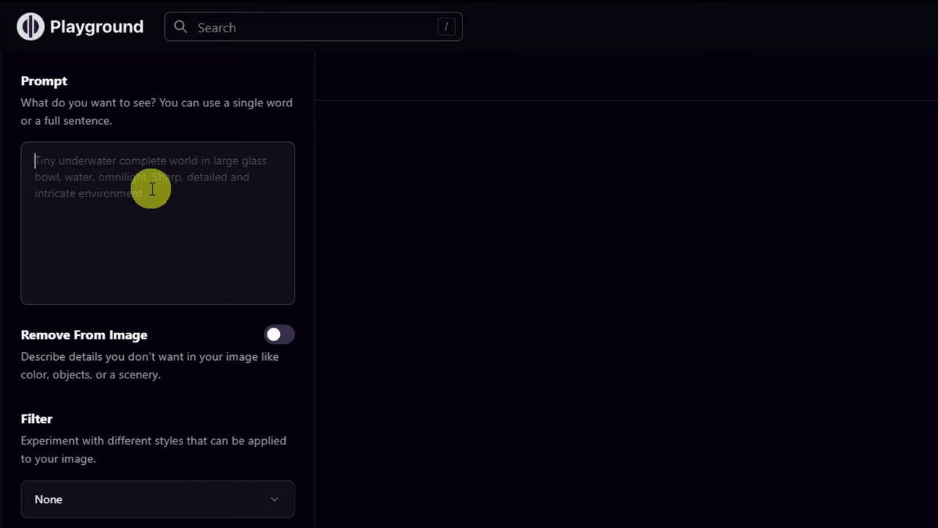
type("a cute and adorable chipmunk eating acorns")
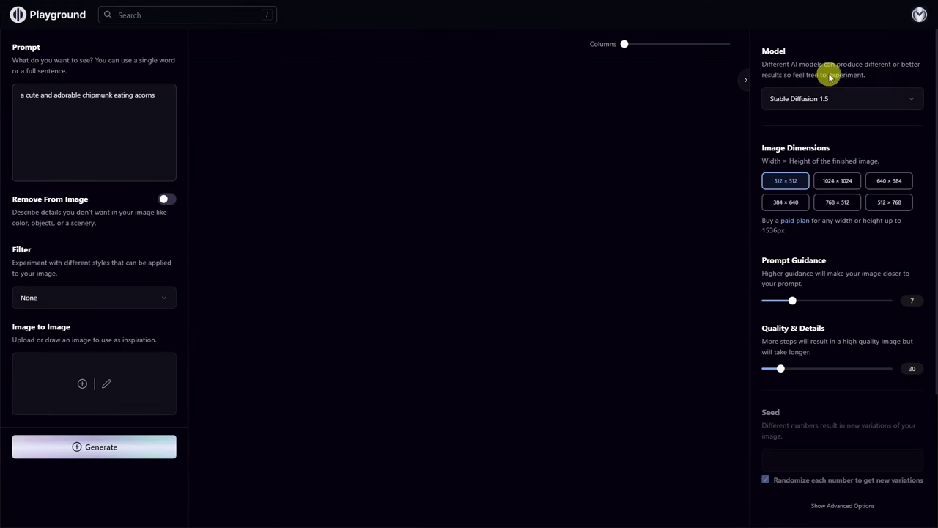
Step: Try Stable Diffusion 2.1 as the model, and switch back to Stable Diffusion 1.5
left_click(847, 101)
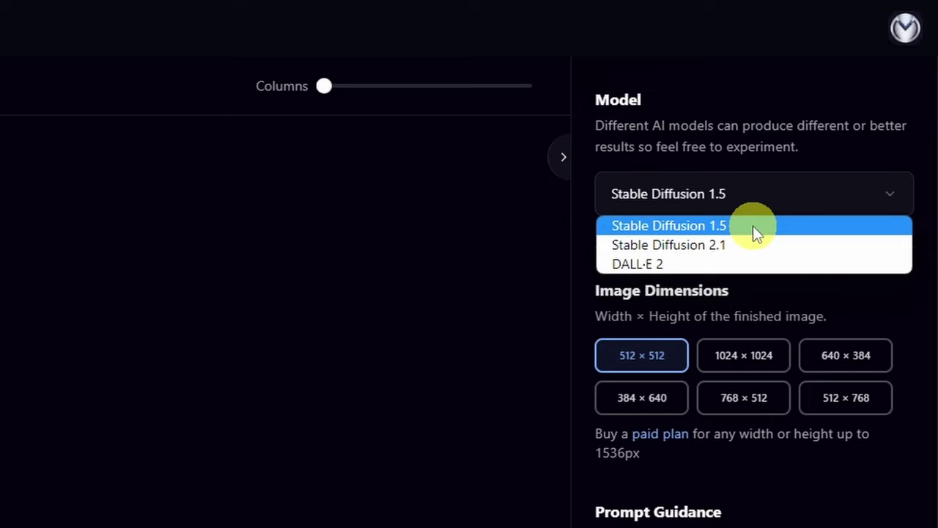
left_click(748, 245)
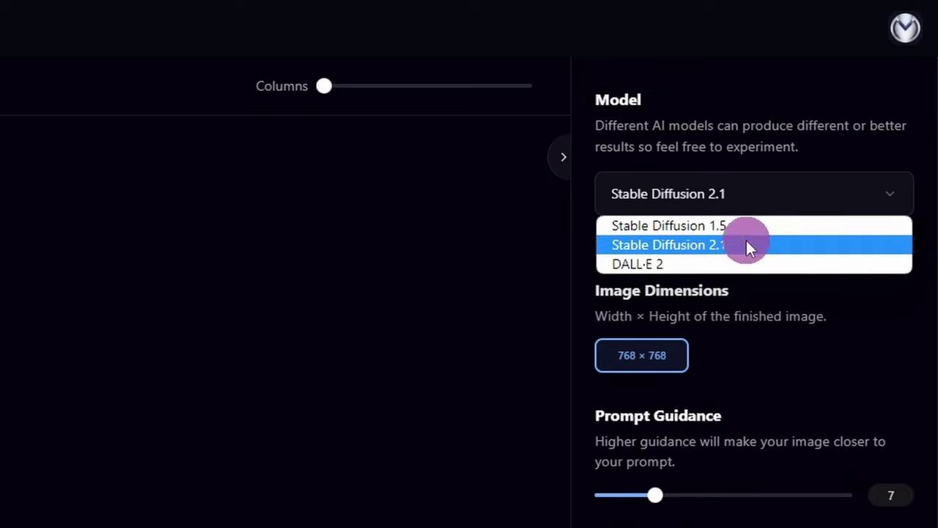
left_click(745, 242)
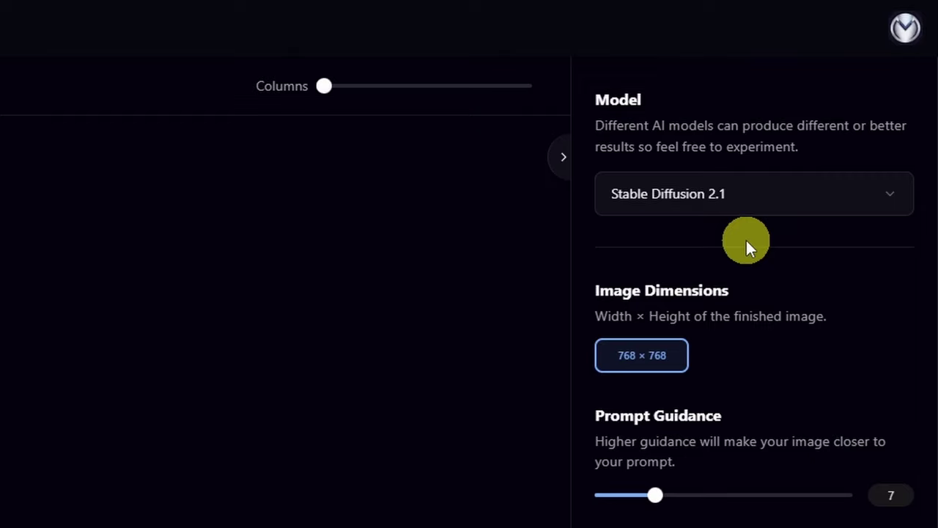
left_click(745, 198)
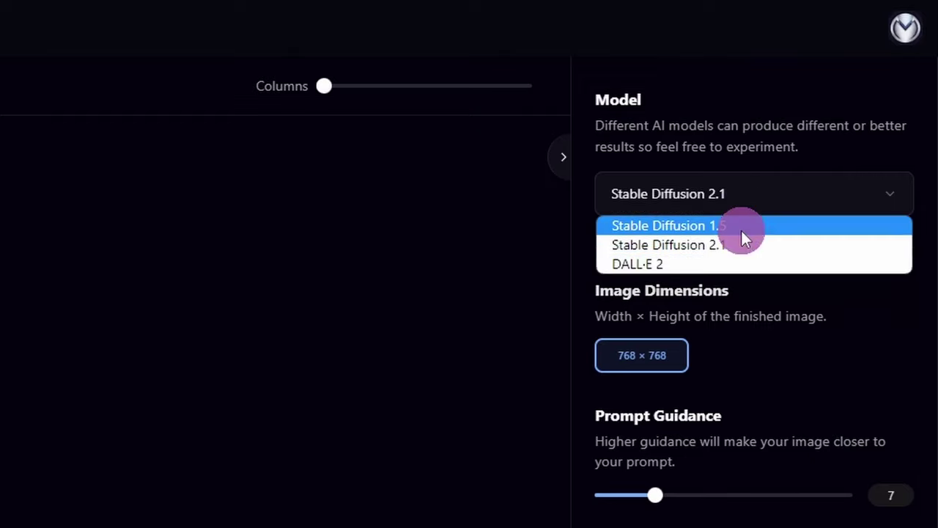
left_click(743, 232)
left_click(742, 207)
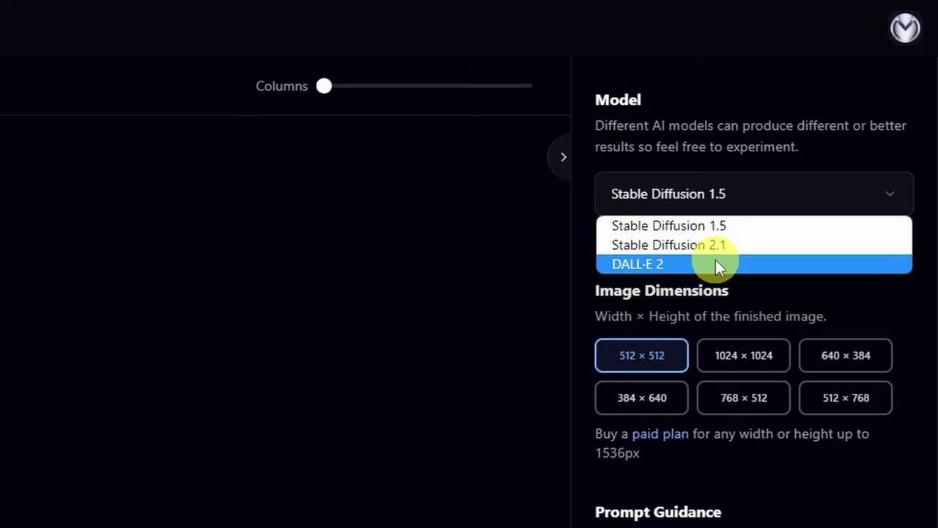
left_click(735, 226)
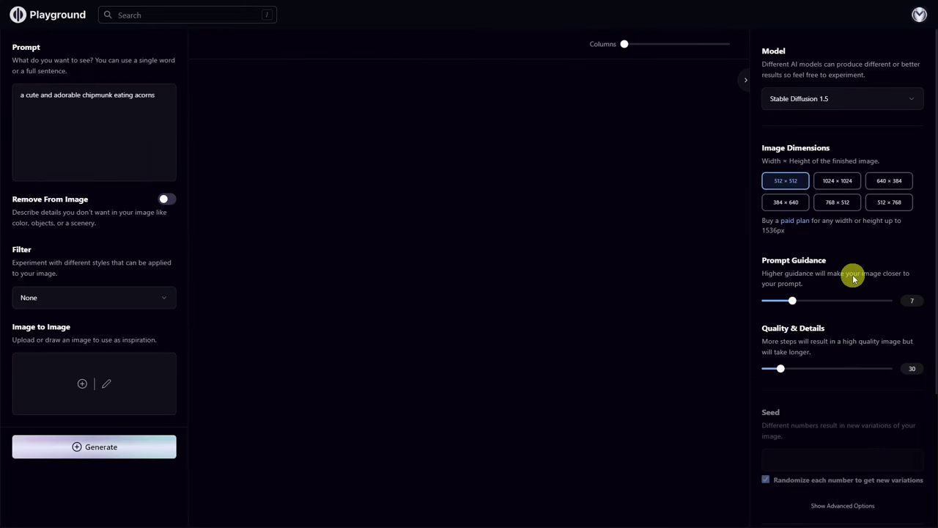
Step: Turn on Private Session and generate four images from the chipmunk prompt
scroll(853, 277, "down", 5)
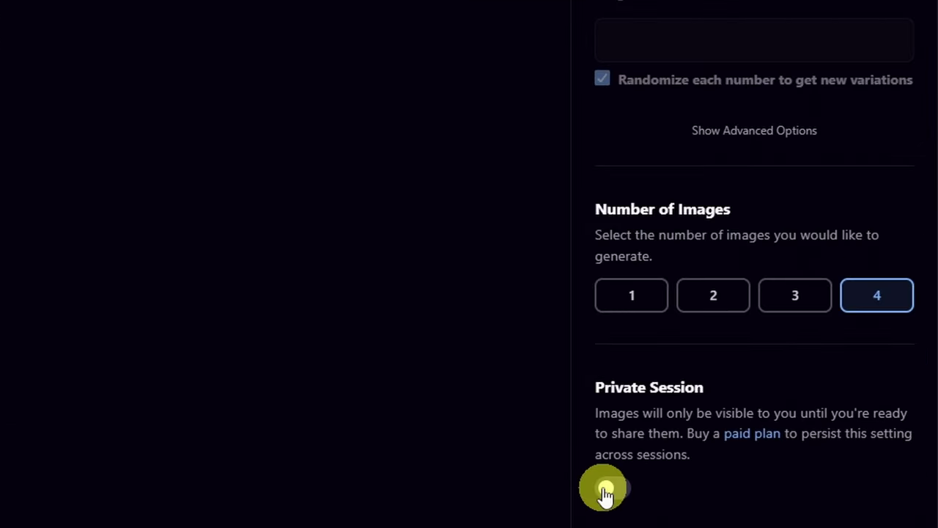
left_click(606, 491)
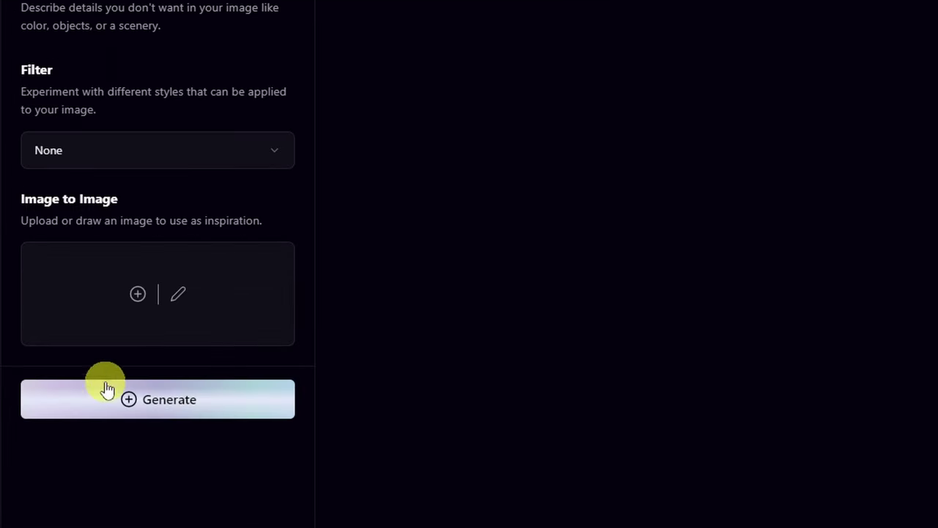
left_click(111, 401)
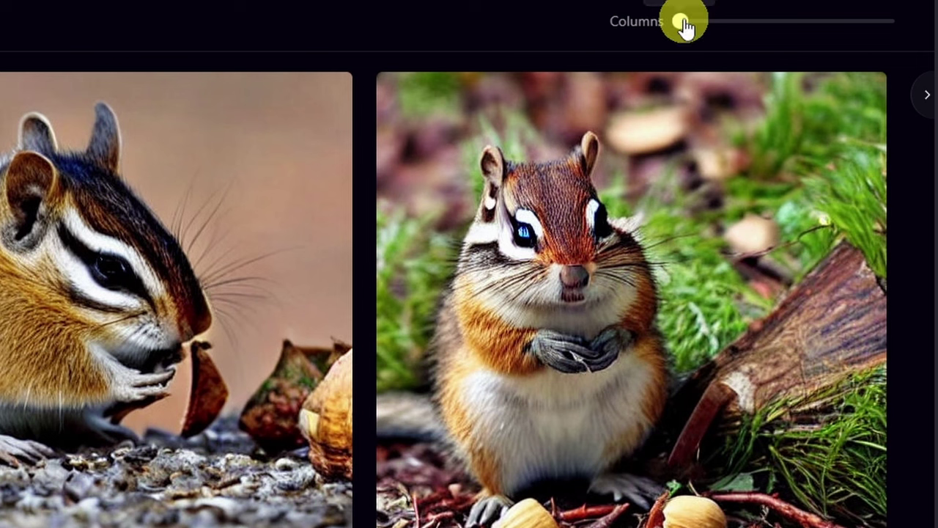
Step: Arrange the generated chipmunk images in two columns and look them over
left_click(678, 24)
left_click_drag(692, 28, 788, 26)
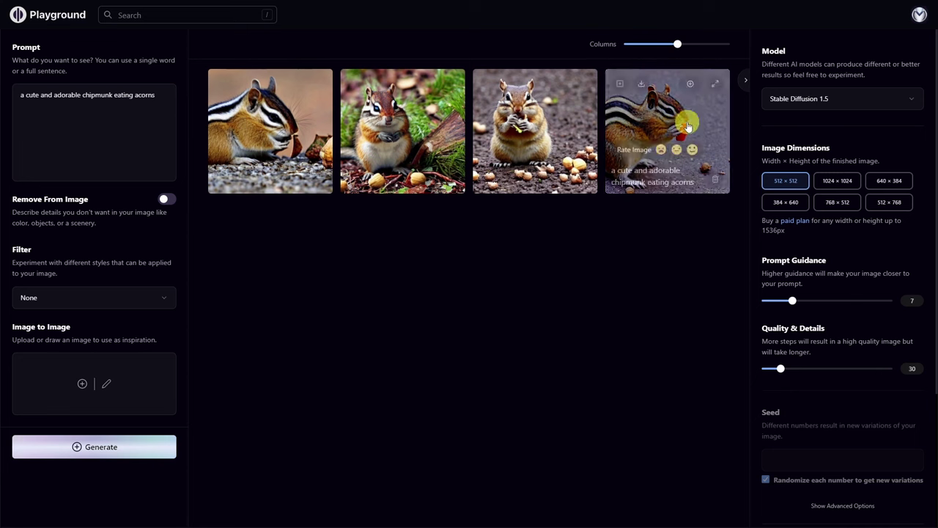
key("Left")
key("Left")
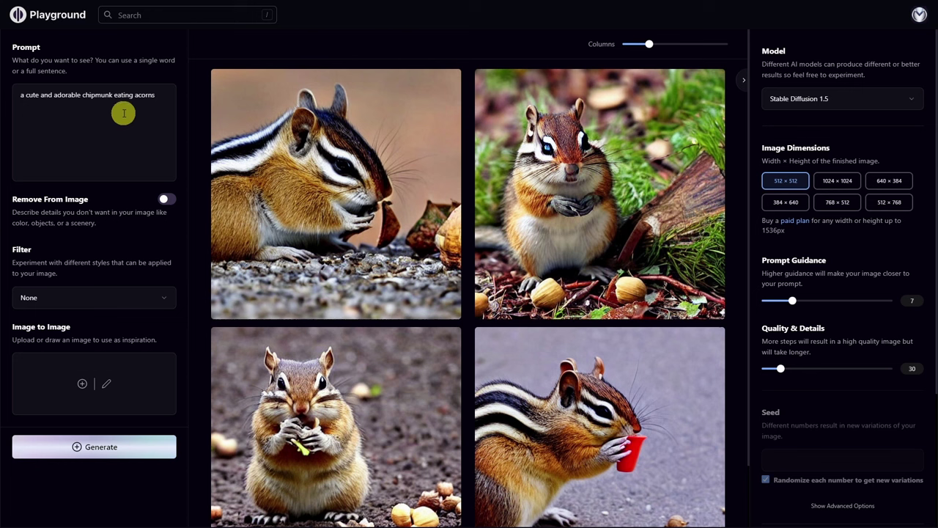
mouse_move(658, 287)
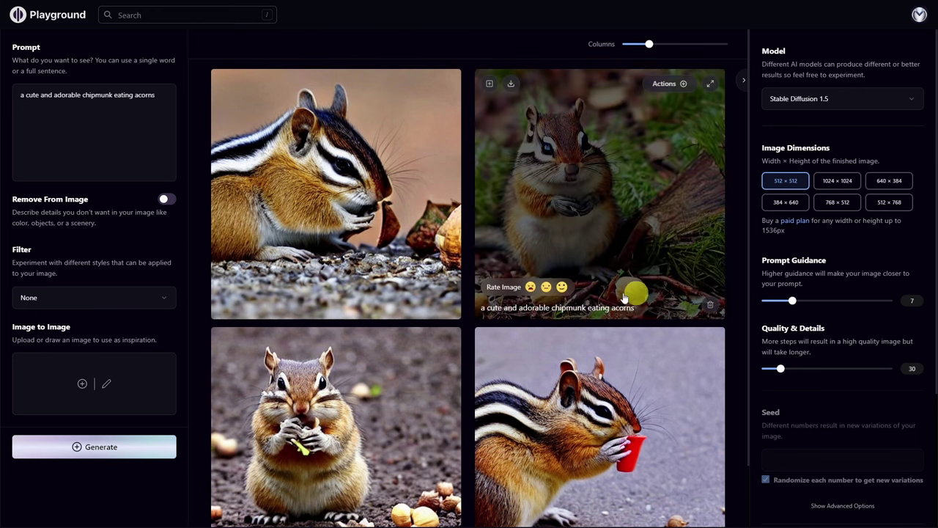
scroll(506, 400, "down", 1)
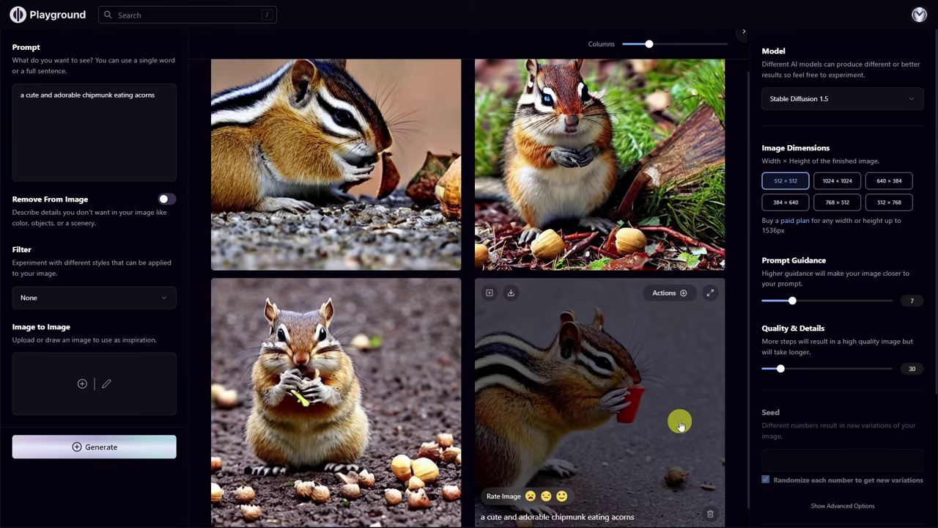
scroll(680, 424, "up", 1)
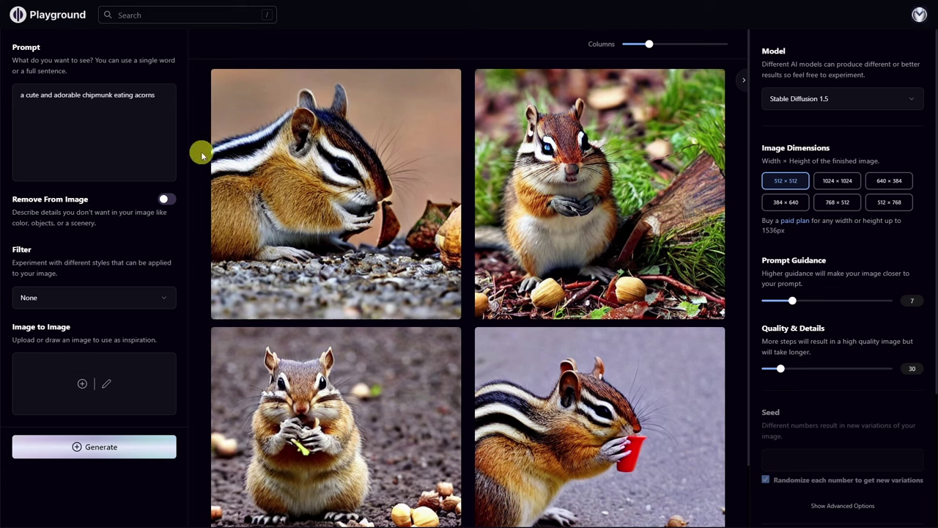
Step: Apply the Playtoon filter to the chipmunk prompt and generate a new set of images
left_click(164, 302)
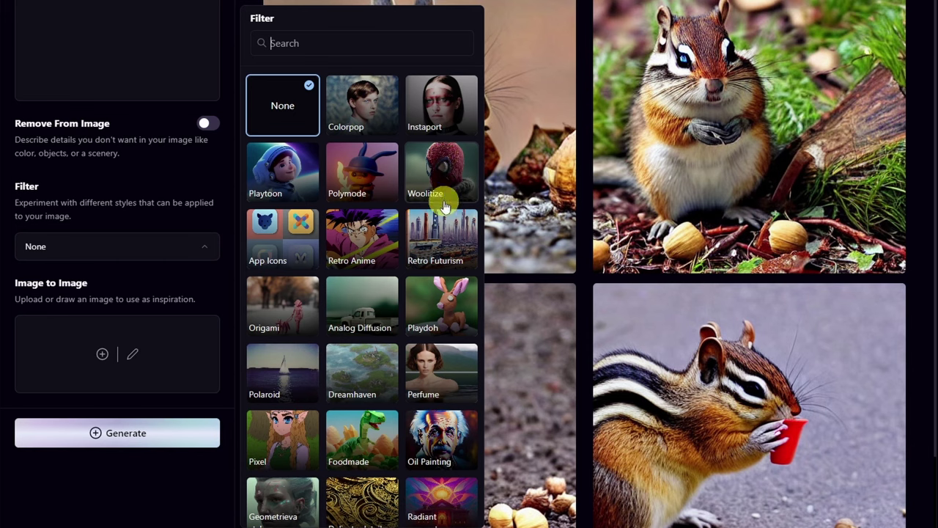
scroll(437, 221, "down", 2)
scroll(437, 222, "down", 3)
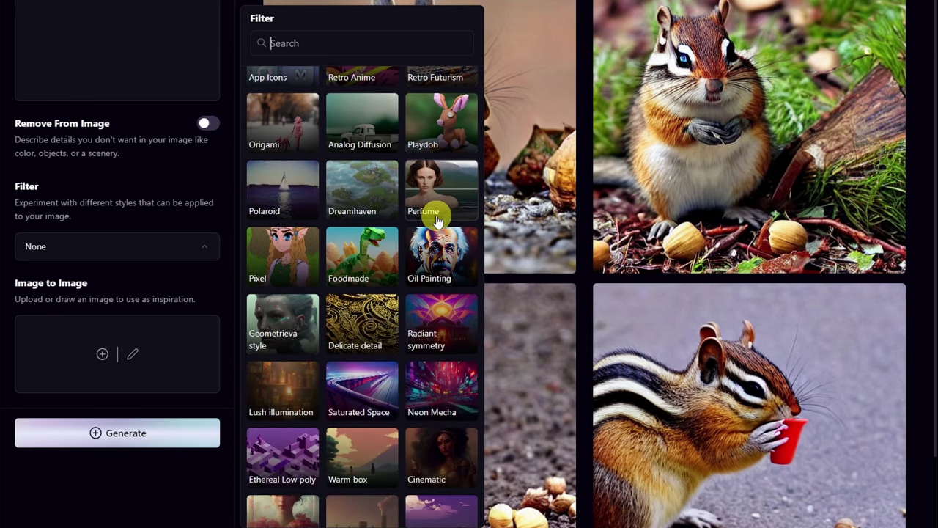
scroll(435, 215, "up", 5)
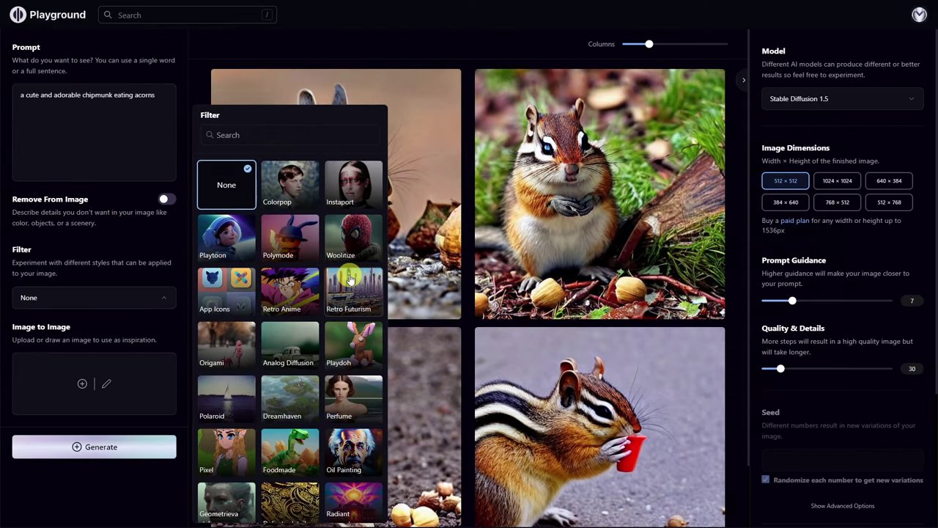
left_click(224, 245)
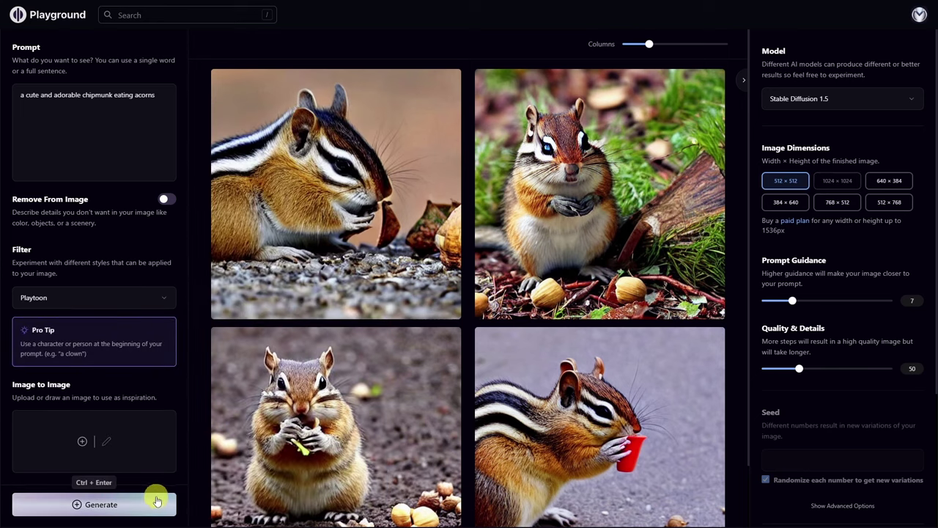
left_click(156, 505)
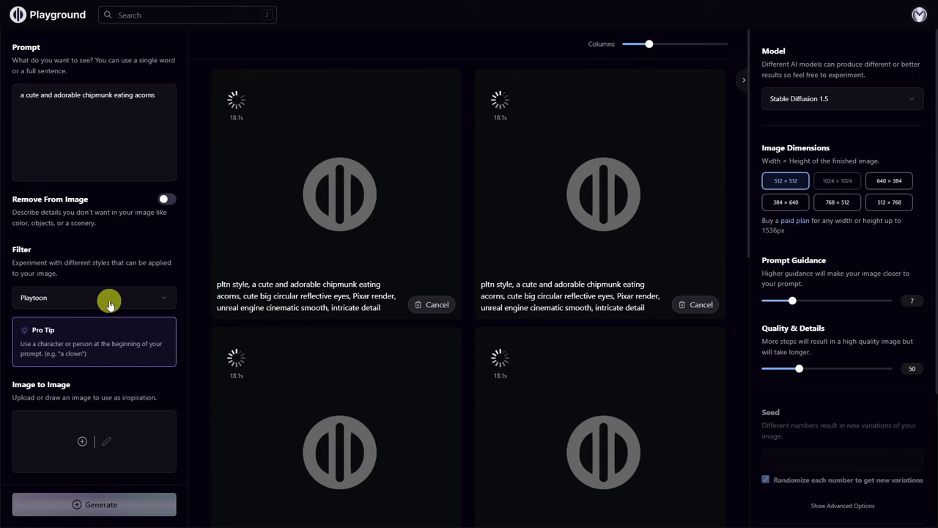
Step: Review the prompt text and the newly generated Playtoon chipmunk images
triple_click(125, 96)
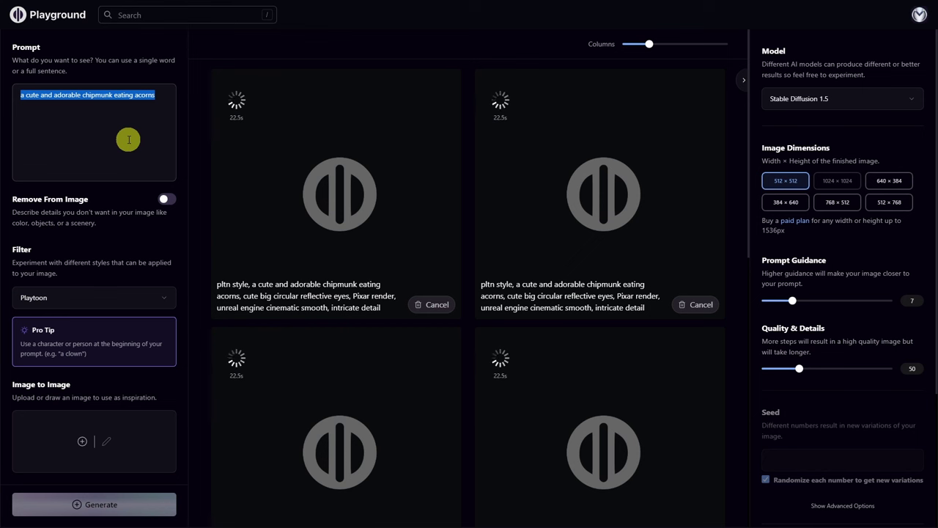
left_click(128, 140)
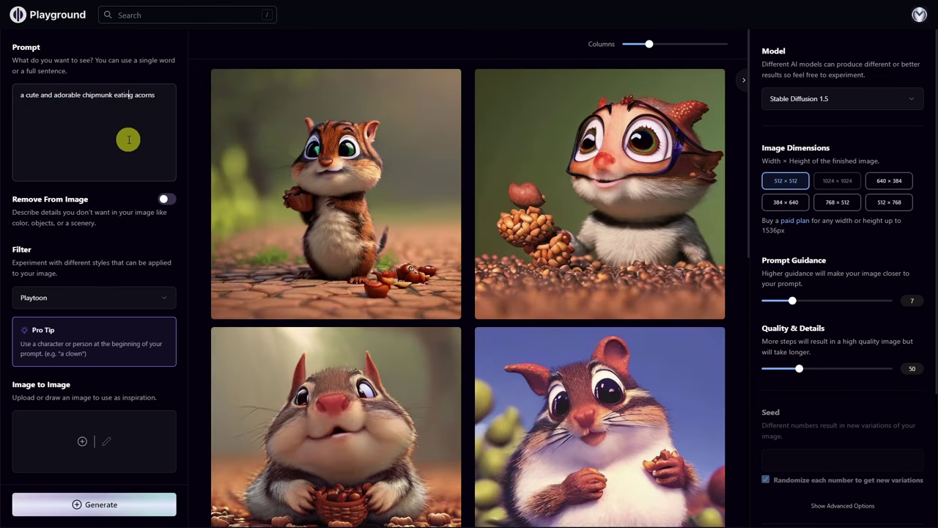
scroll(208, 199, "down", 1)
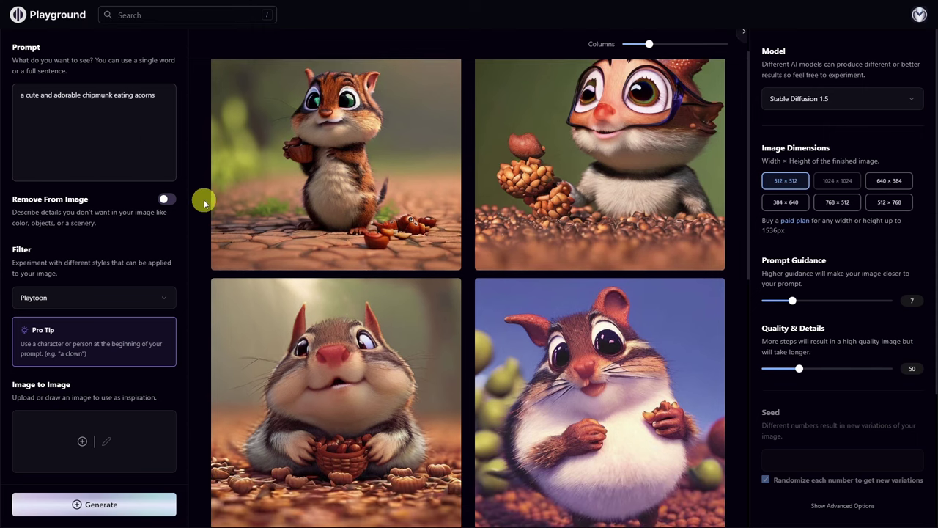
Step: Look through the generated chipmunk images and delete the Playtoon chipmunk wearing glasses
mouse_move(238, 210)
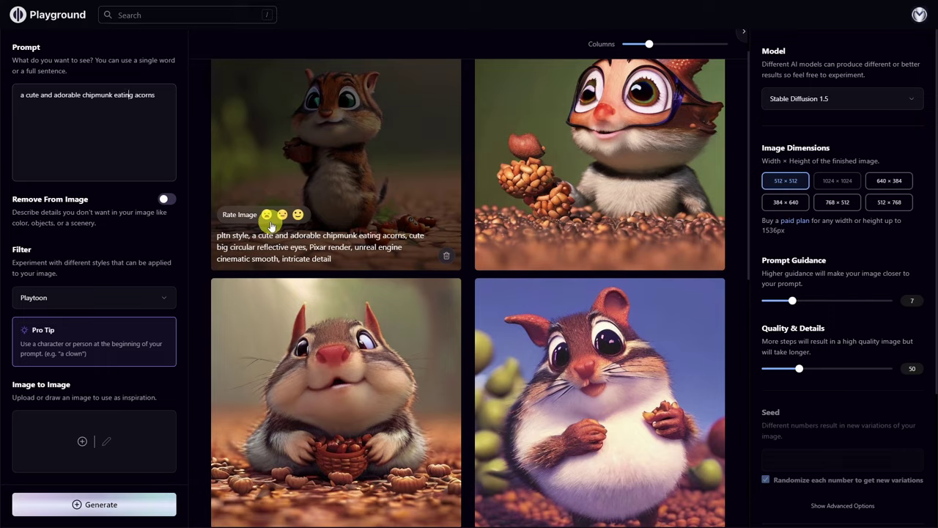
scroll(404, 226, "down", 6)
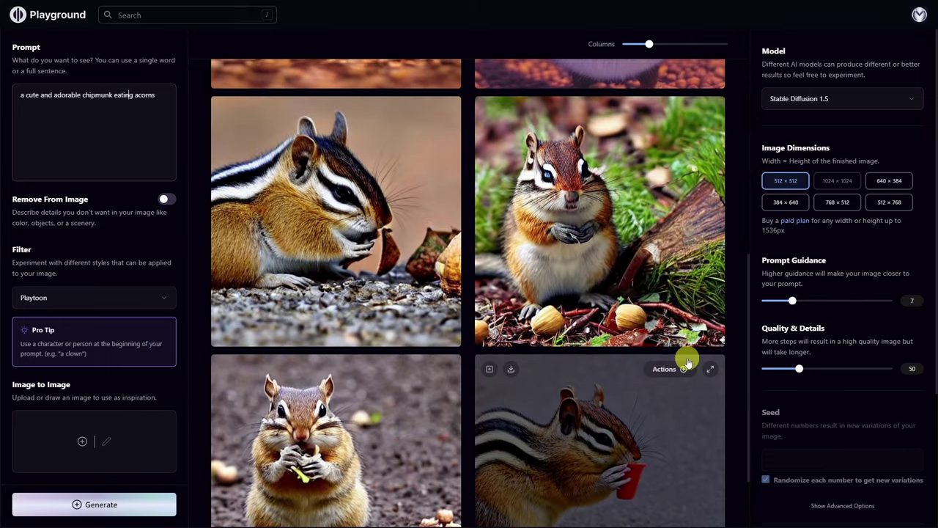
scroll(591, 455, "up", 6)
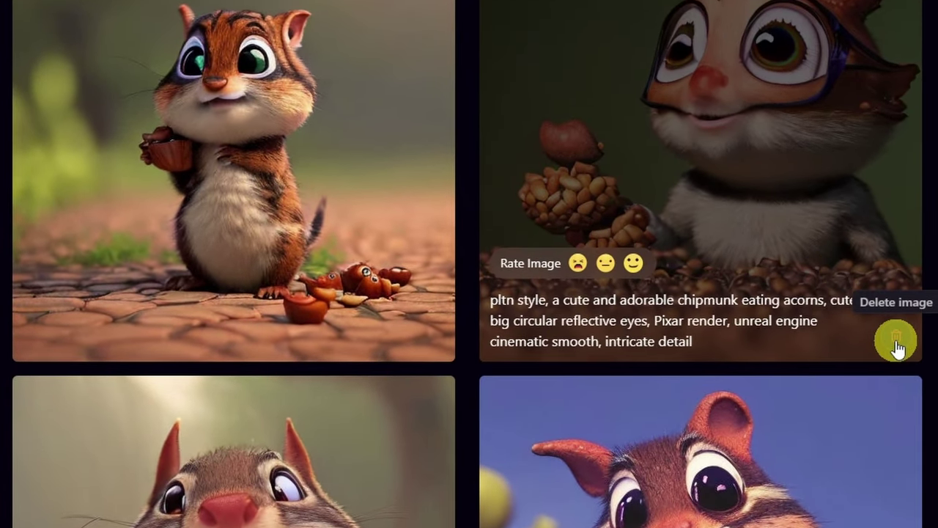
left_click(896, 340)
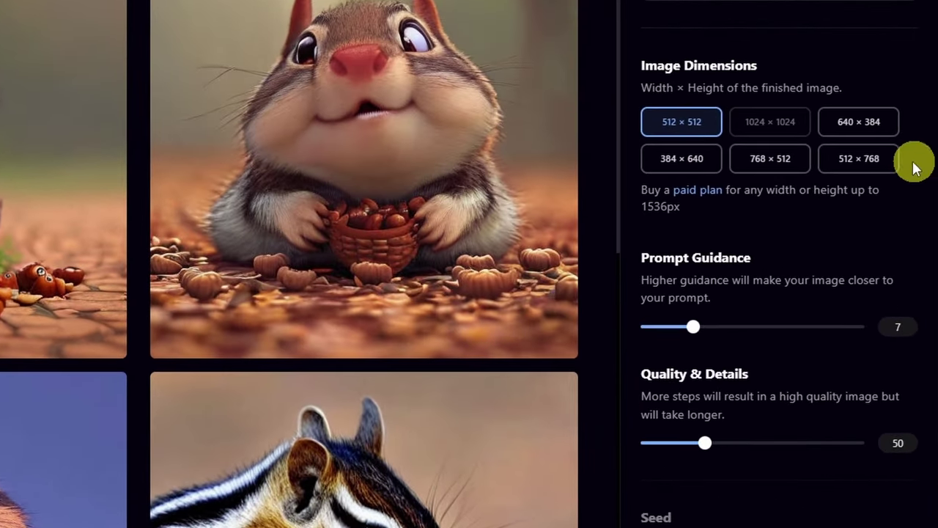
Step: Set the image dimensions to 512 × 768, generate new Playtoon chipmunk images and look through the results
left_click(873, 158)
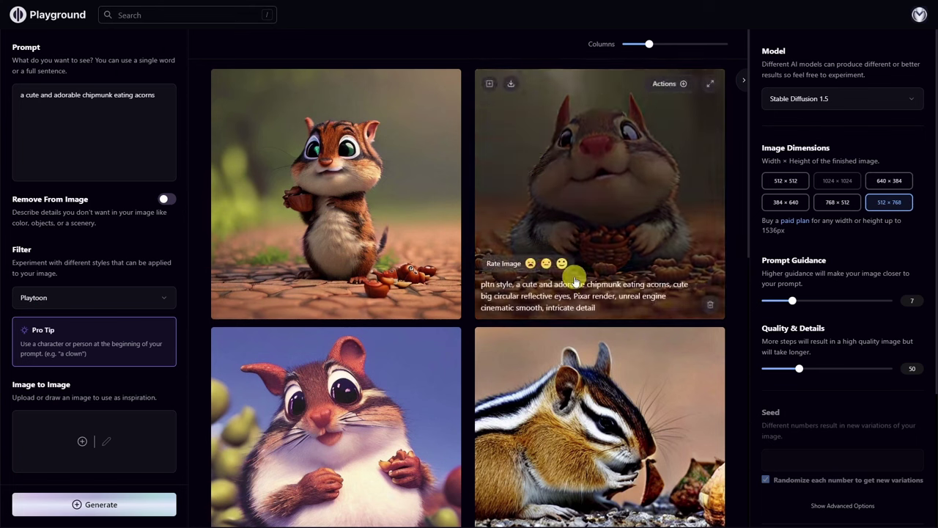
left_click(143, 506)
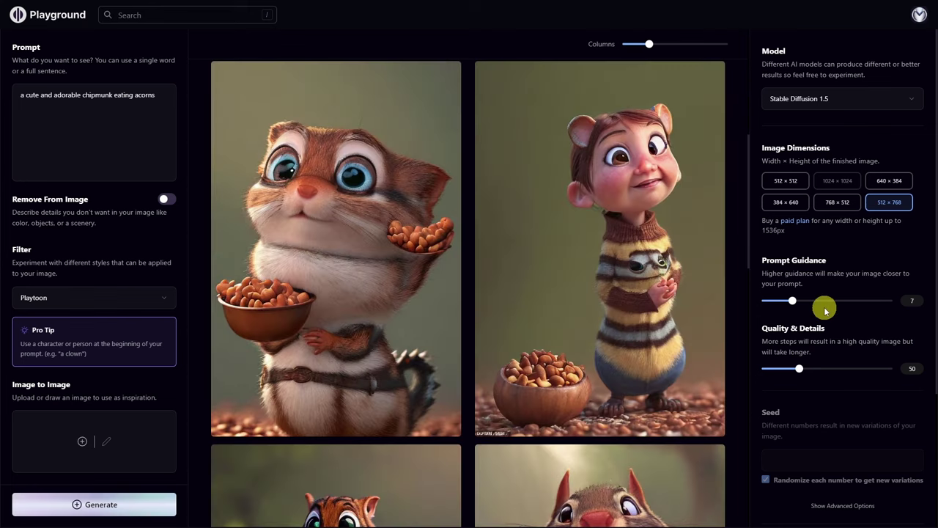
mouse_move(288, 320)
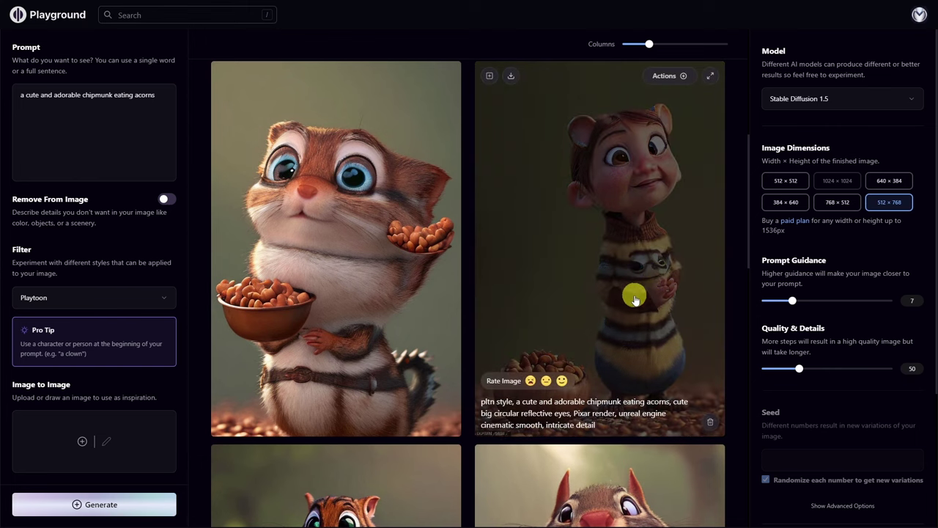
scroll(648, 296, "up", 5)
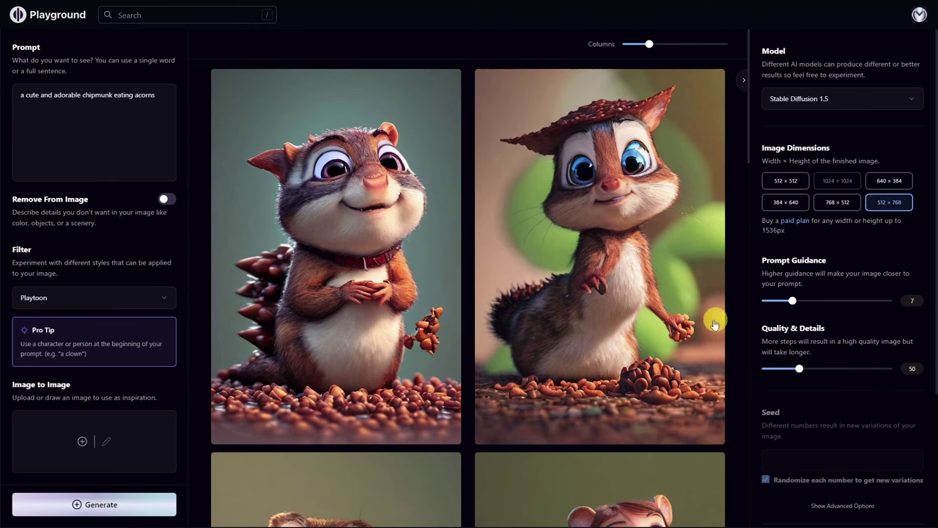
scroll(649, 293, "down", 1)
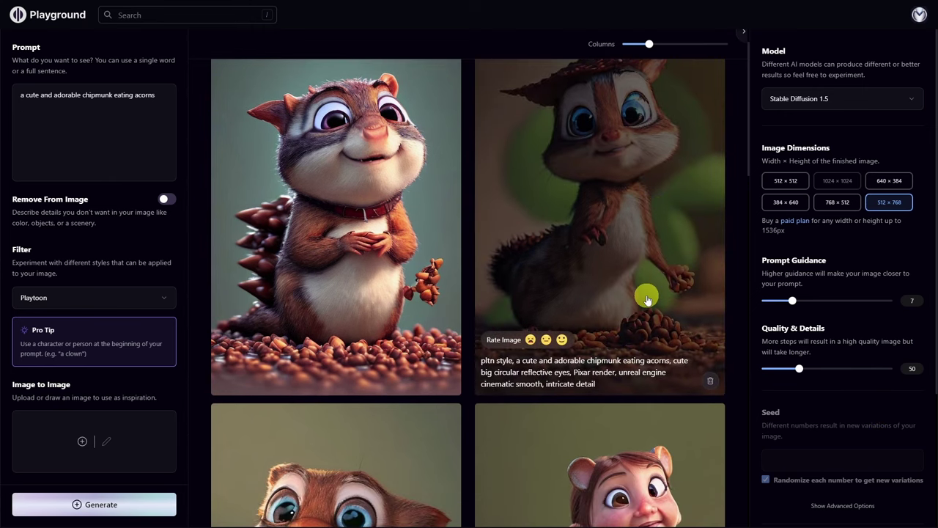
scroll(643, 292, "down", 2)
scroll(643, 292, "down", 5)
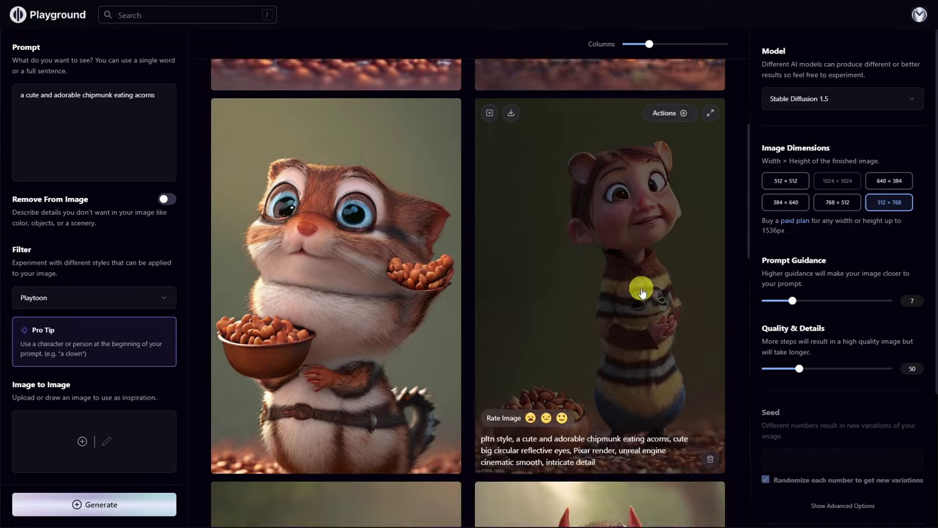
scroll(336, 240, "down", 5)
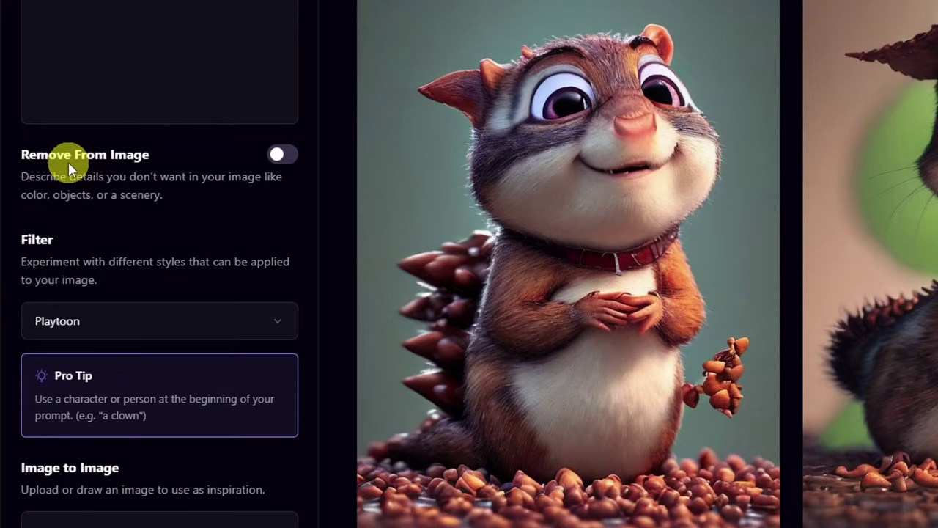
Step: Turn on Remove From Image and list the unwanted details "deformed limbs, double heads, long necks,"
left_click(276, 156)
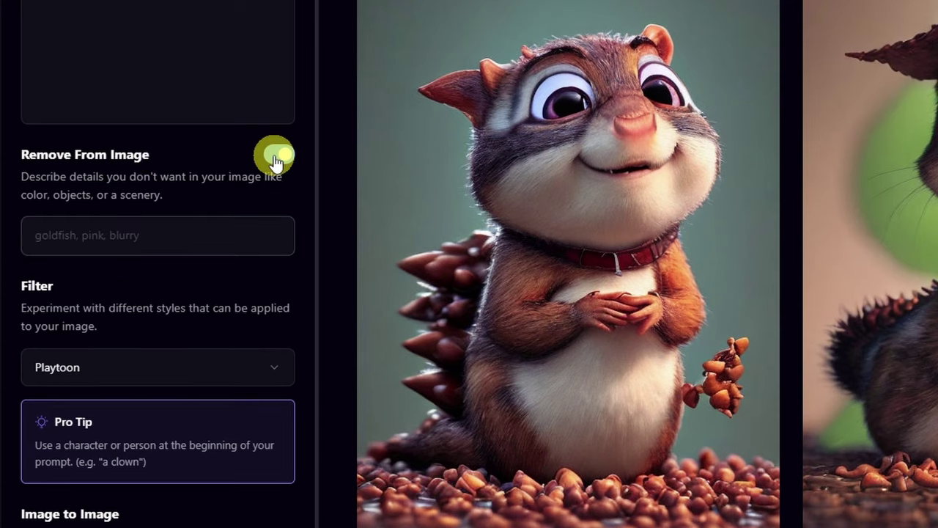
left_click(181, 234)
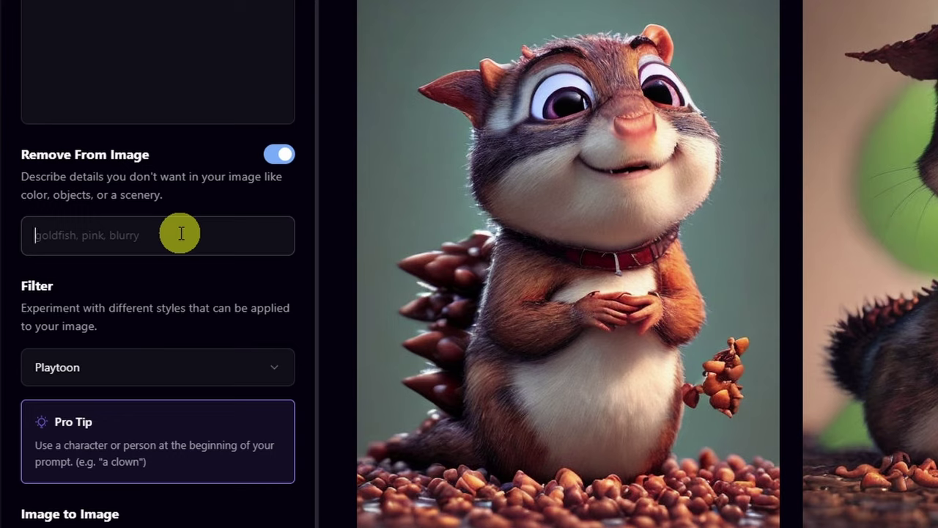
type("deformed limbs,")
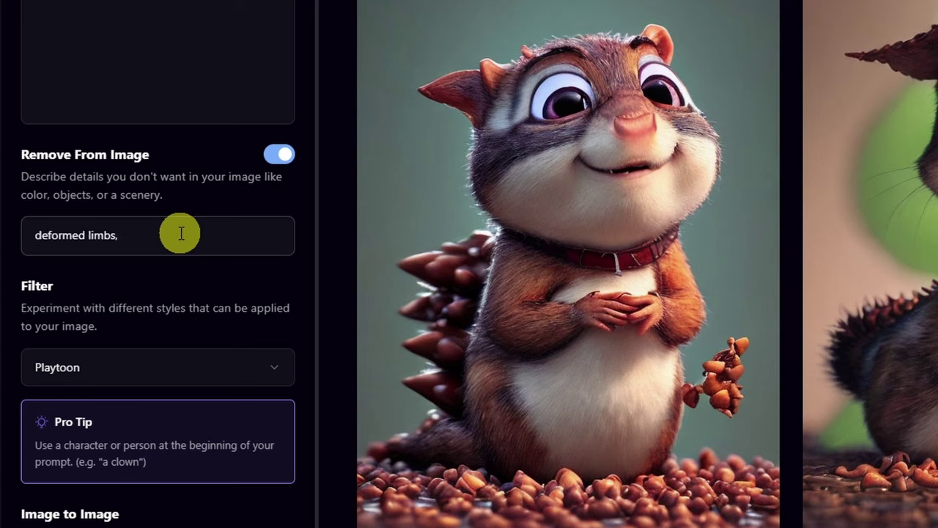
type("double heads,")
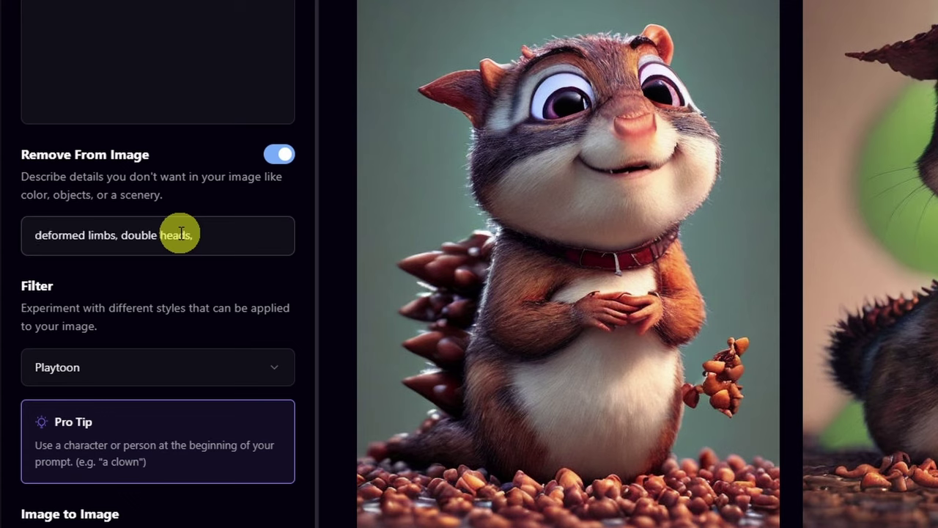
type("long necks,")
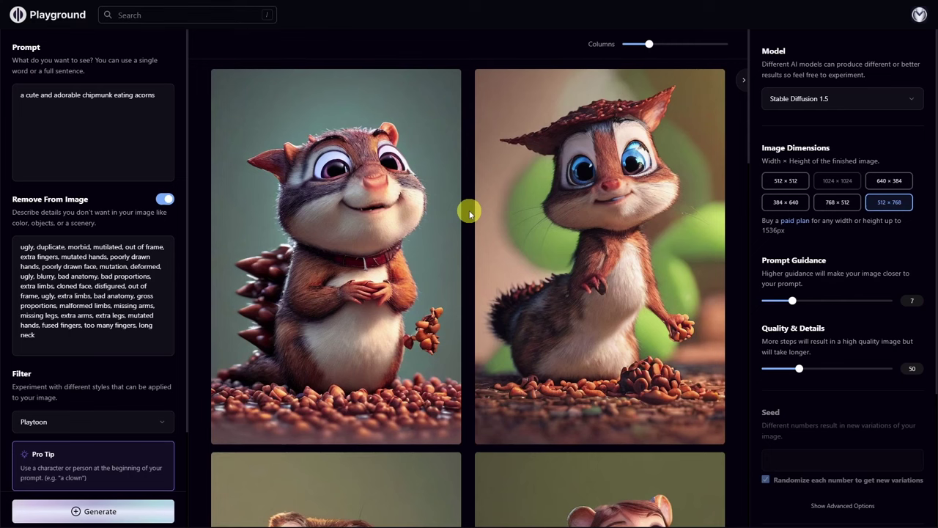
Step: Show the advanced options and set the sampler to k_euler
scroll(832, 226, "down", 3)
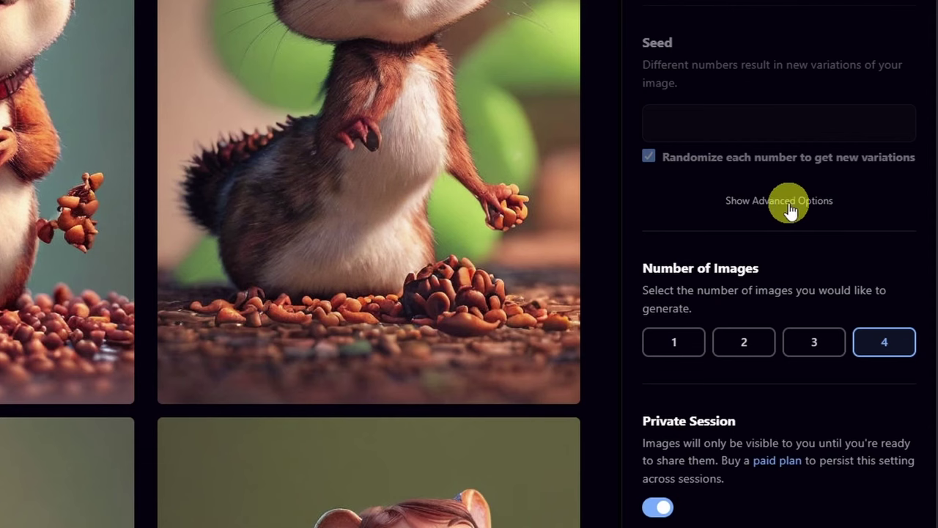
left_click(744, 205)
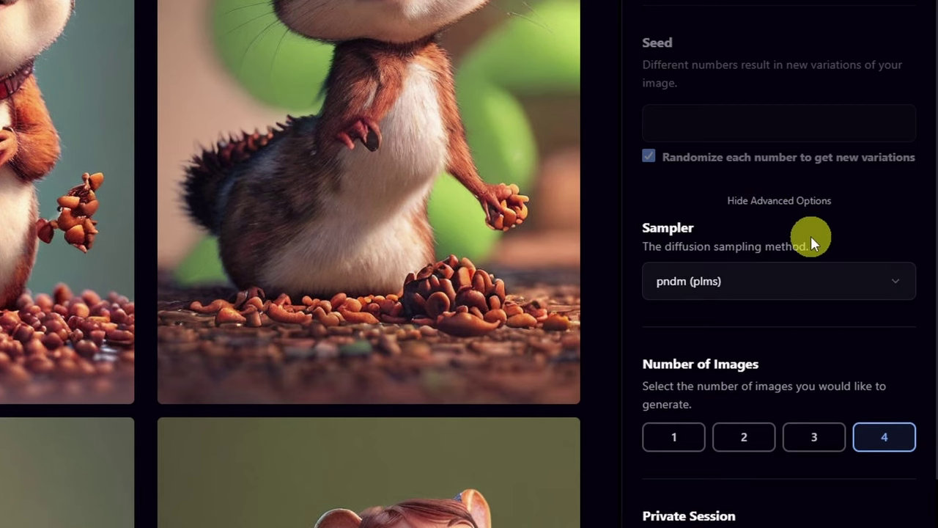
left_click(839, 283)
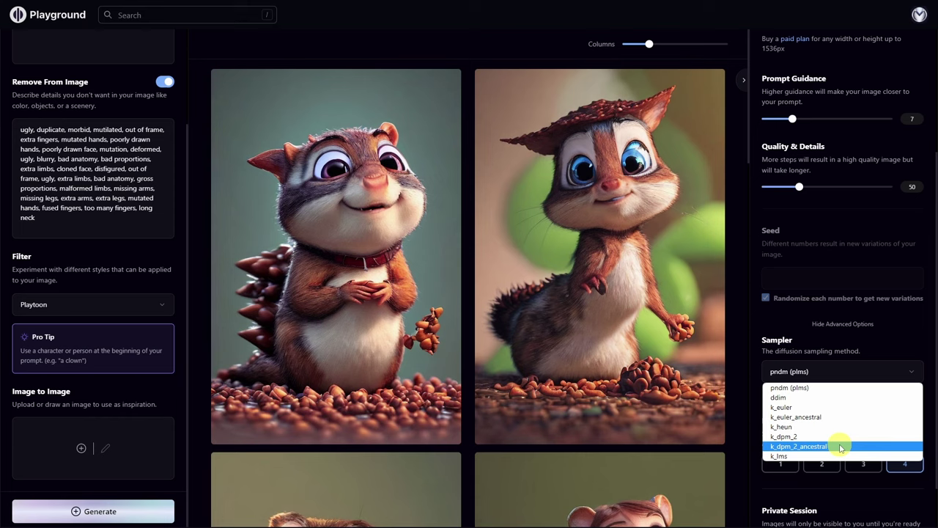
left_click(822, 407)
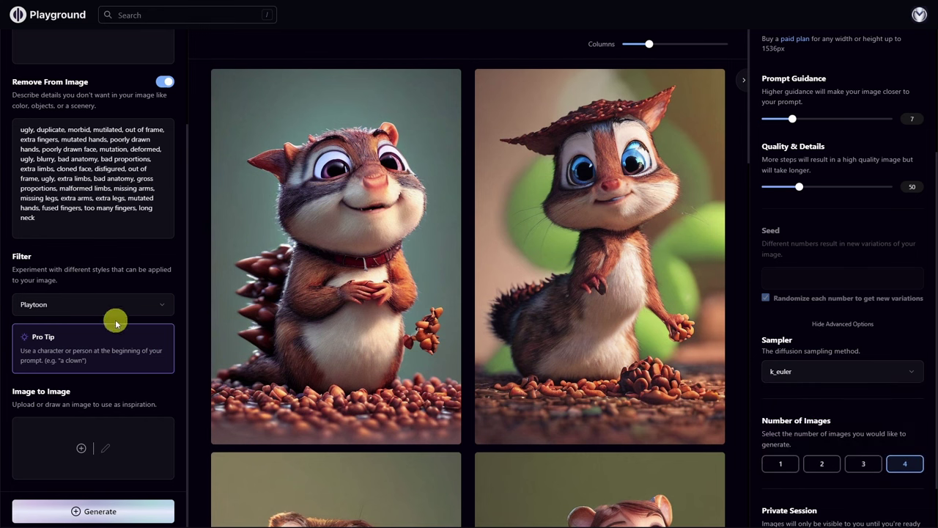
Step: Create variations of the smiling chipmunk with the red collar and look through them
mouse_move(396, 242)
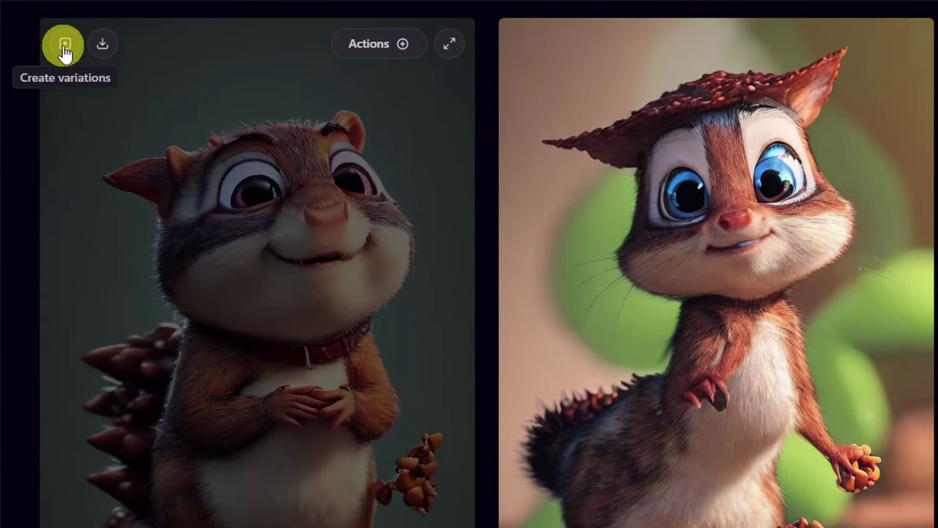
left_click(64, 45)
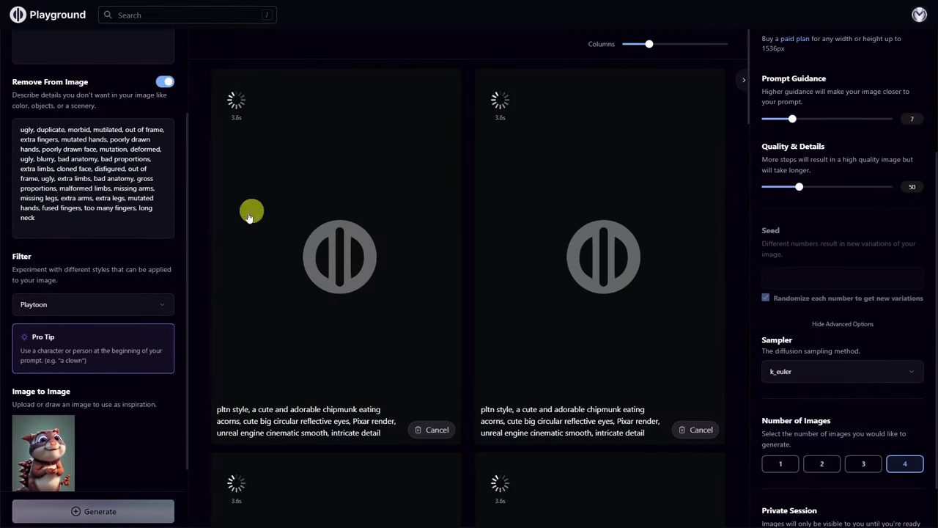
scroll(145, 303, "down", 1)
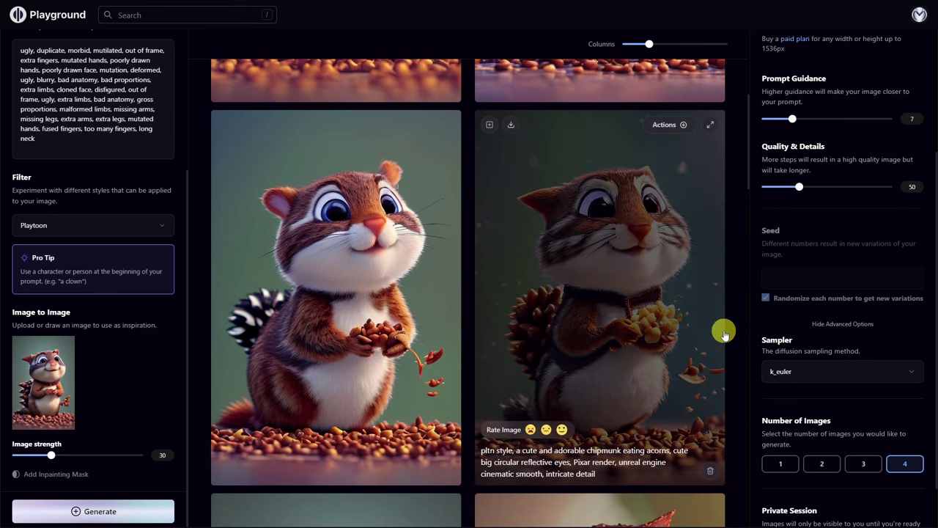
scroll(667, 334, "down", 5)
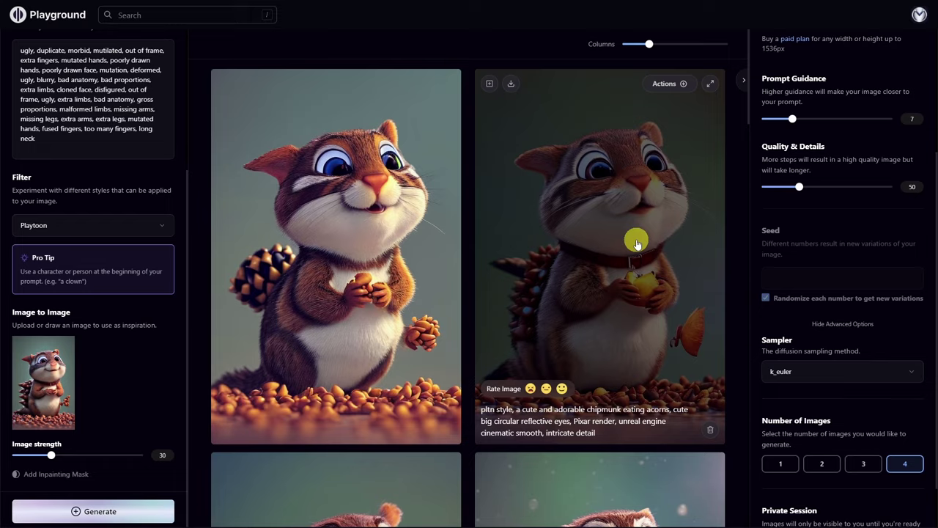
scroll(637, 244, "down", 3)
scroll(636, 244, "up", 3)
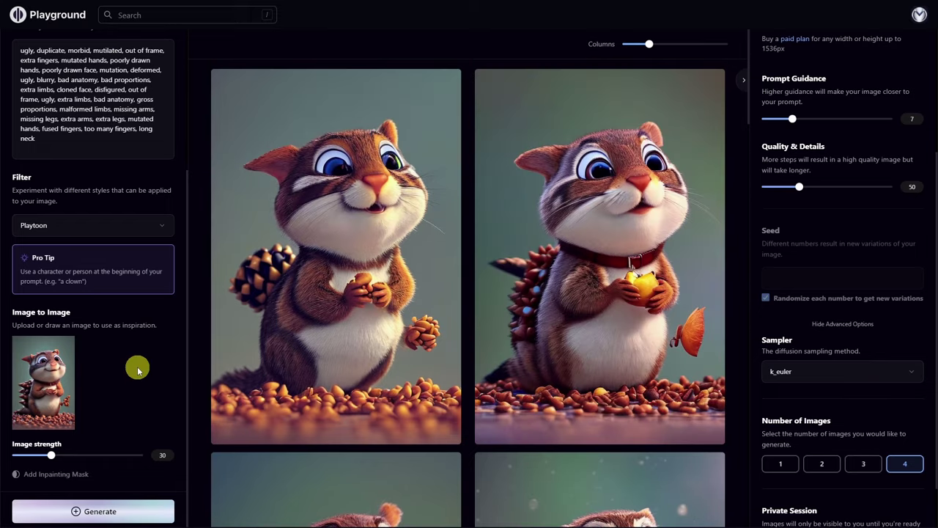
Step: Set the image strength to 10, generate a new set of variations and look through them
left_click_drag(51, 454, 47, 455)
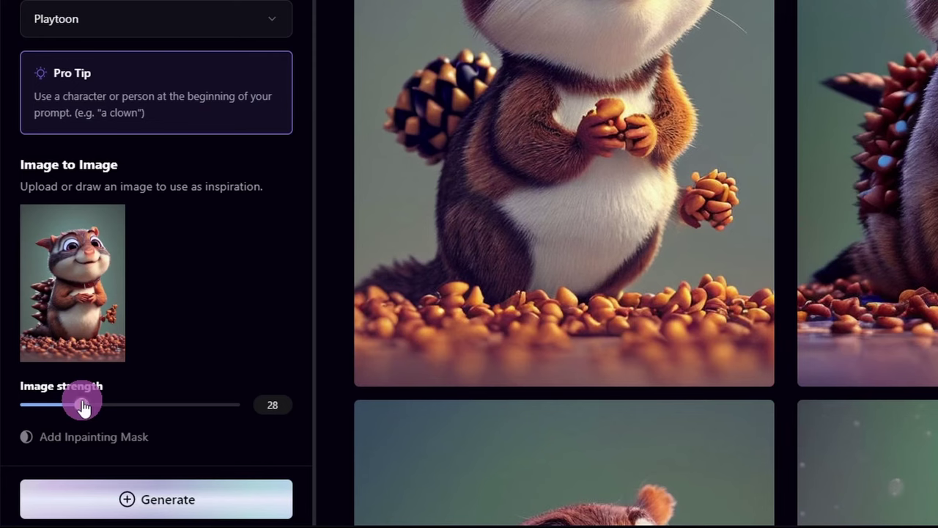
left_click_drag(79, 407, 44, 403)
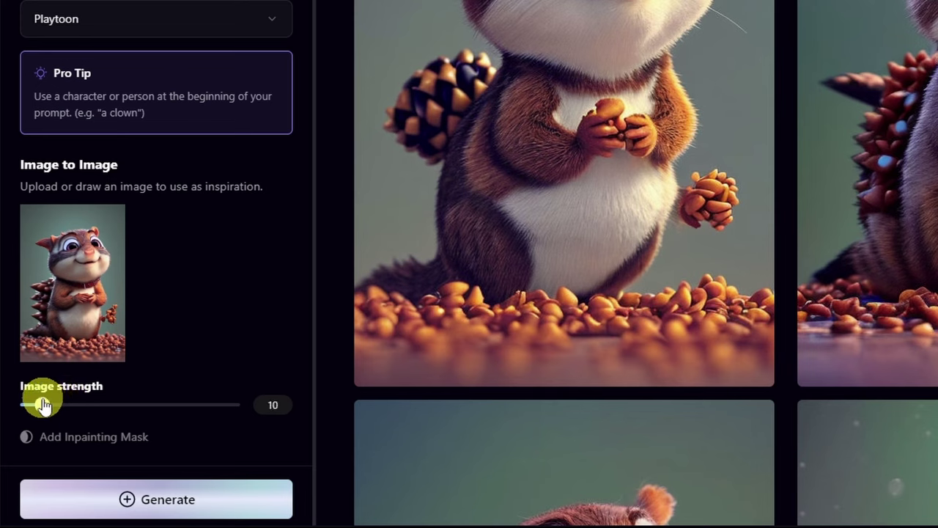
left_click(242, 508)
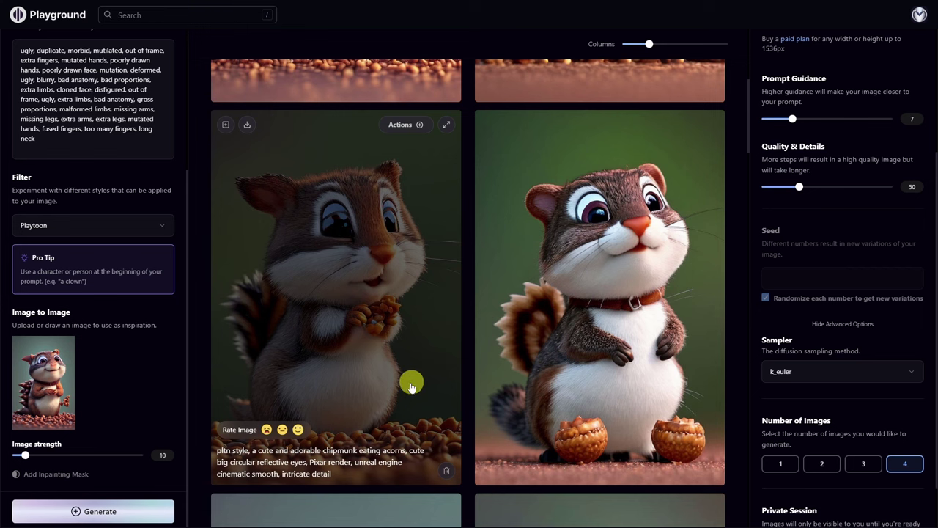
scroll(402, 384, "down", 5)
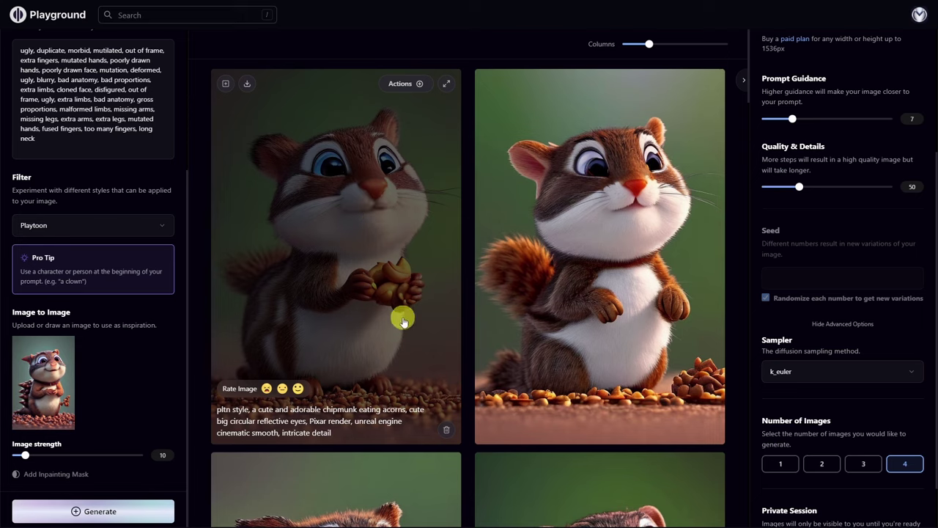
Step: Set the image strength to 65, generate another set of variations and compare them with the source image
left_click_drag(25, 454, 73, 459)
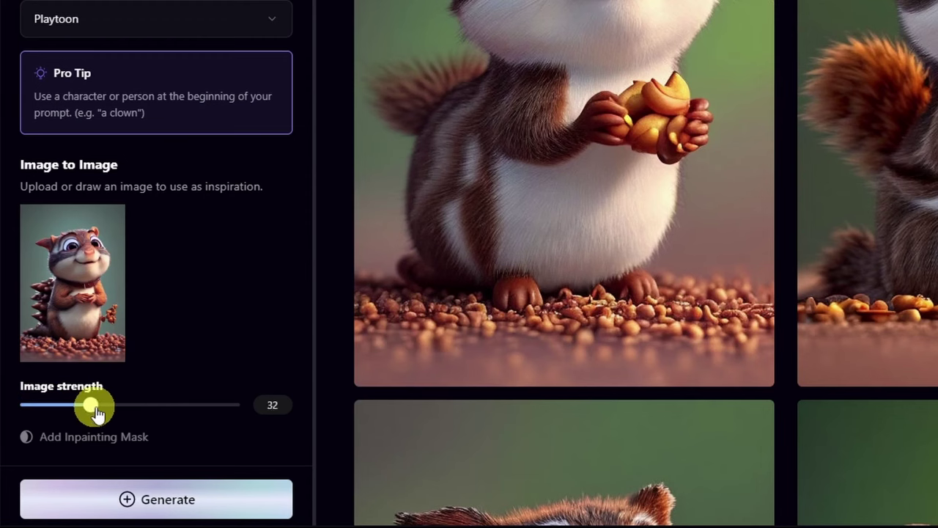
left_click_drag(122, 412, 165, 415)
left_click(268, 494)
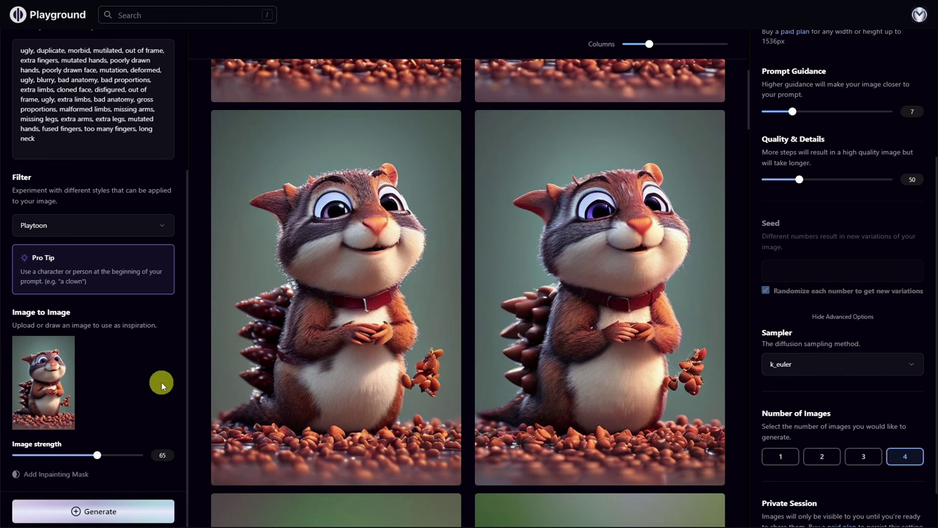
mouse_move(542, 346)
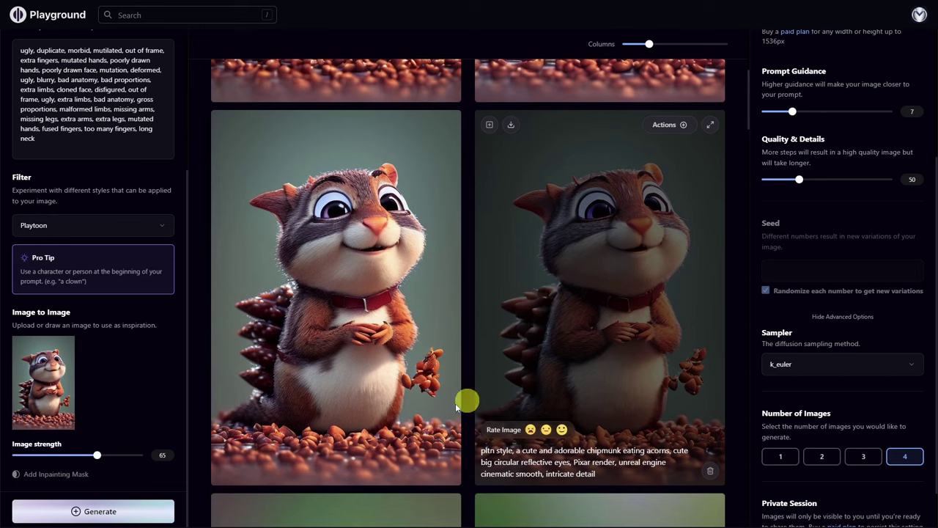
scroll(440, 330, "down", 2)
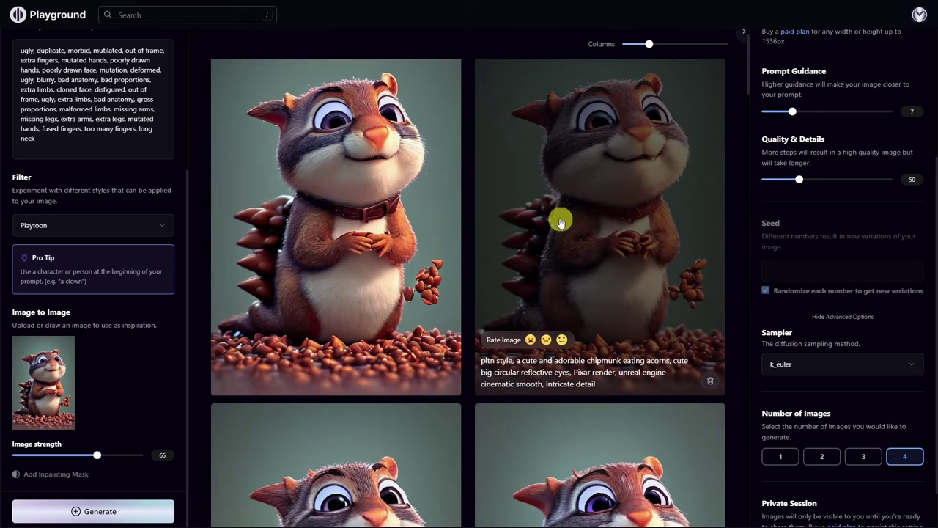
Step: View the chipmunk holding nuts on the green background full screen and rate it with the smiling face
mouse_move(349, 137)
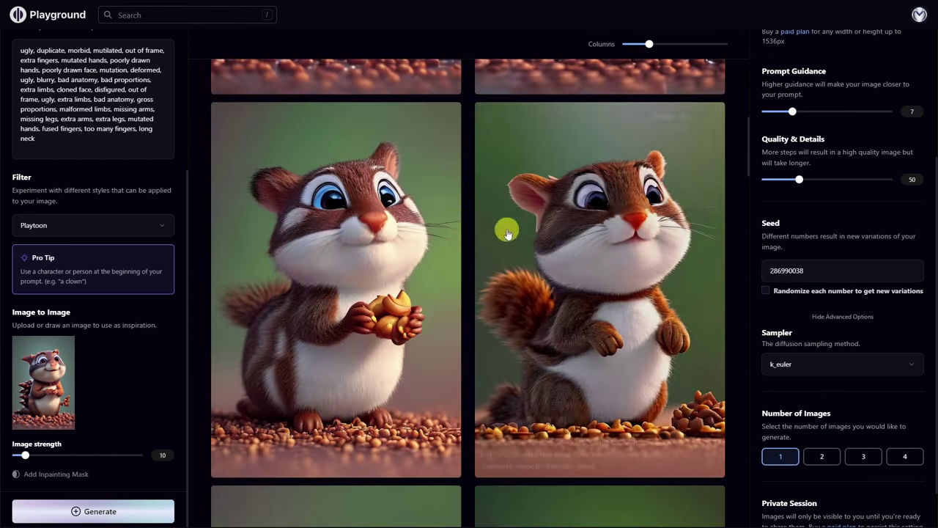
mouse_move(386, 226)
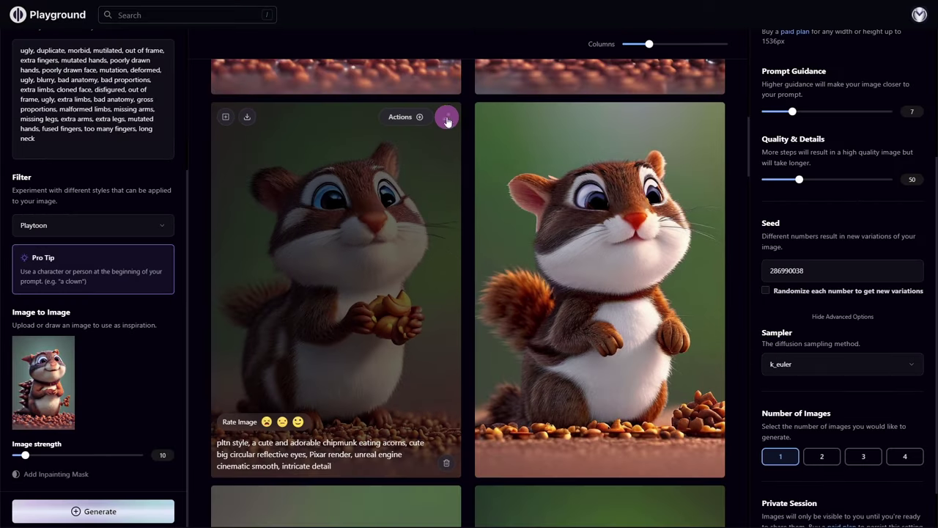
left_click(431, 38)
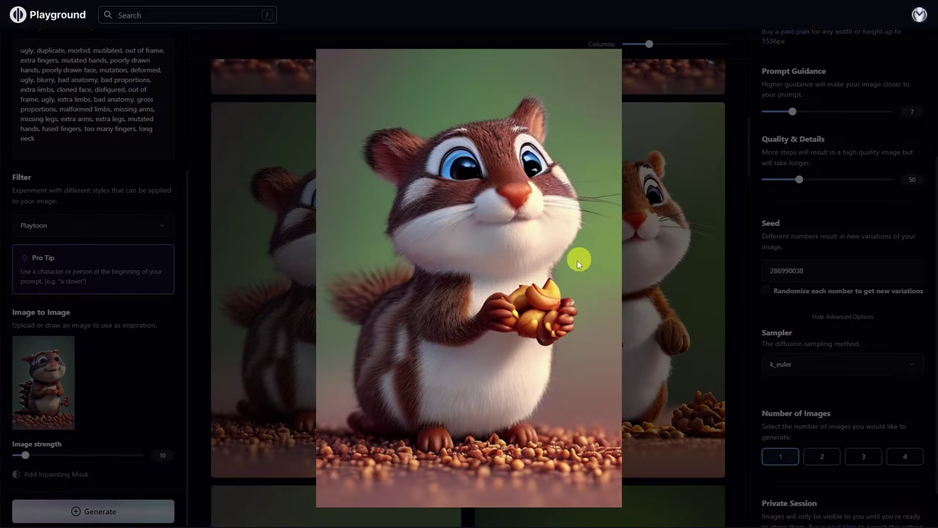
left_click(506, 322)
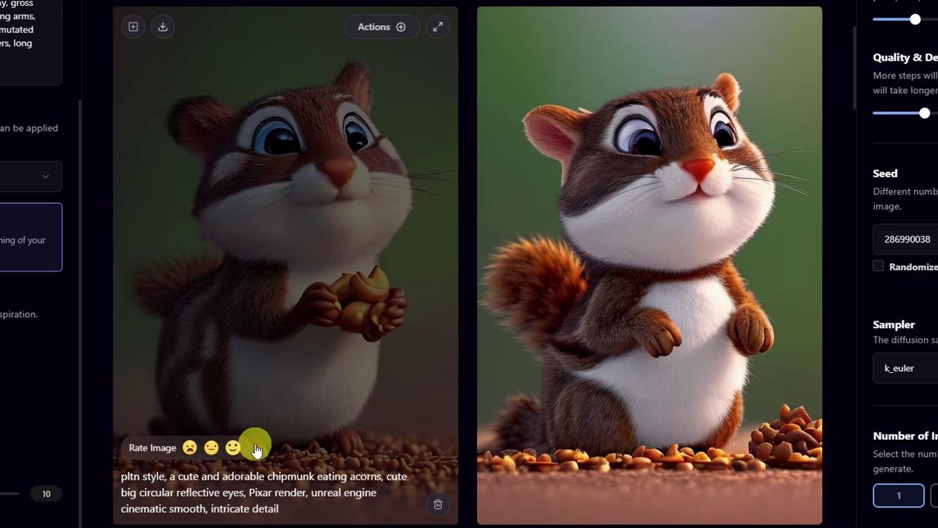
left_click(232, 453)
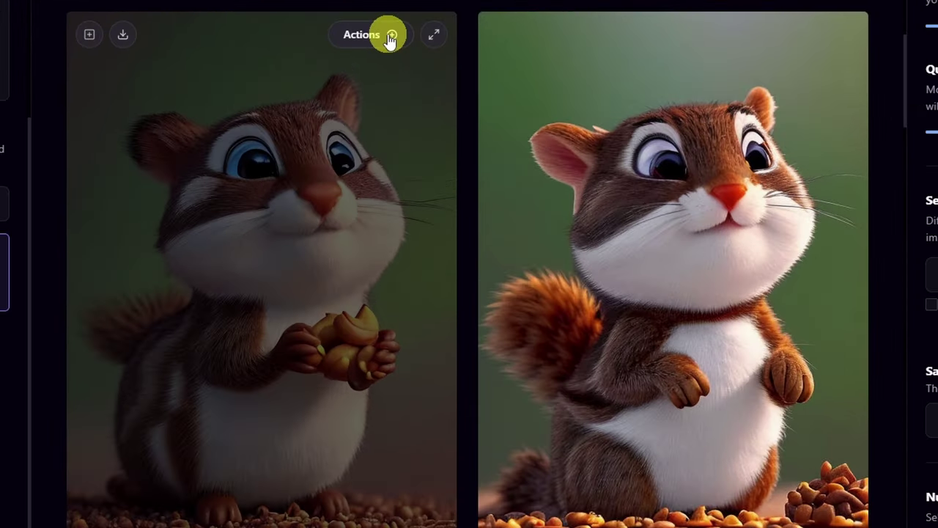
Step: Check the 512 × 768 image dimensions and review the actions available for the nut-holding chipmunk, including upscaling by 4x
left_click(390, 38)
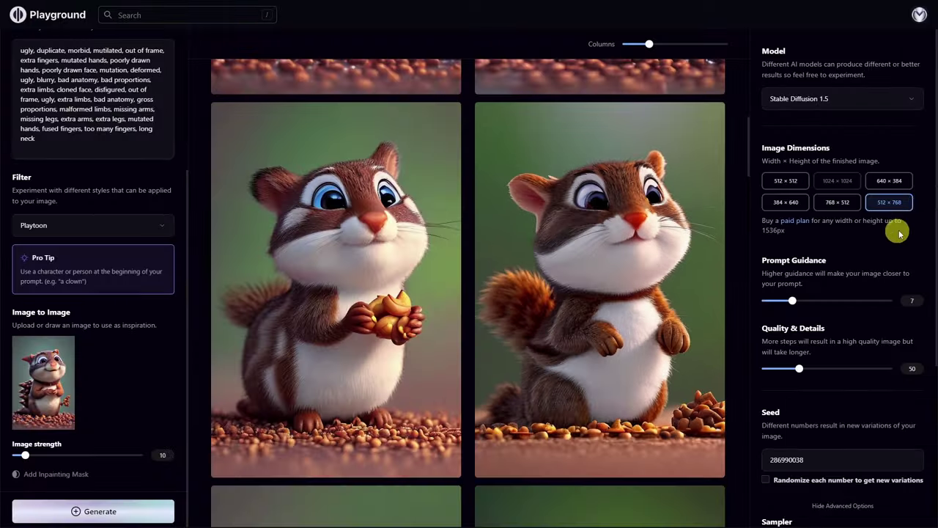
left_click(890, 203)
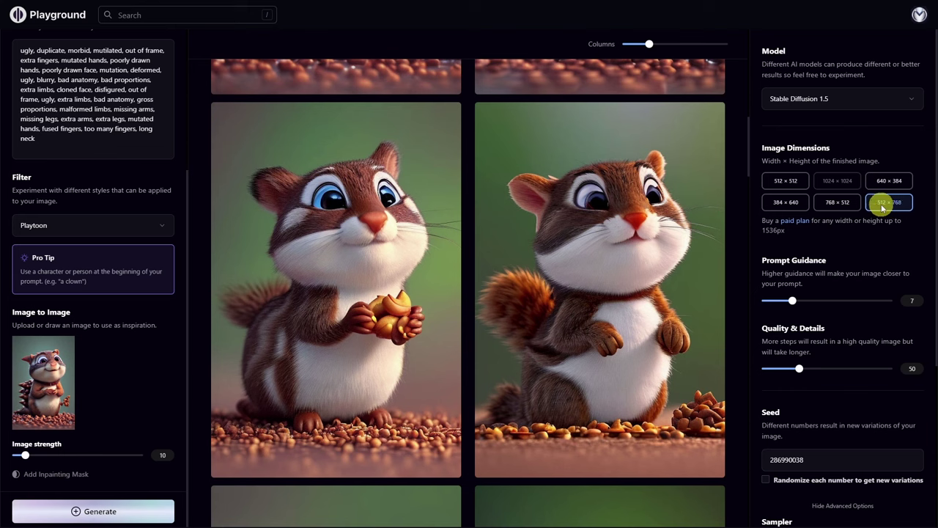
left_click(419, 119)
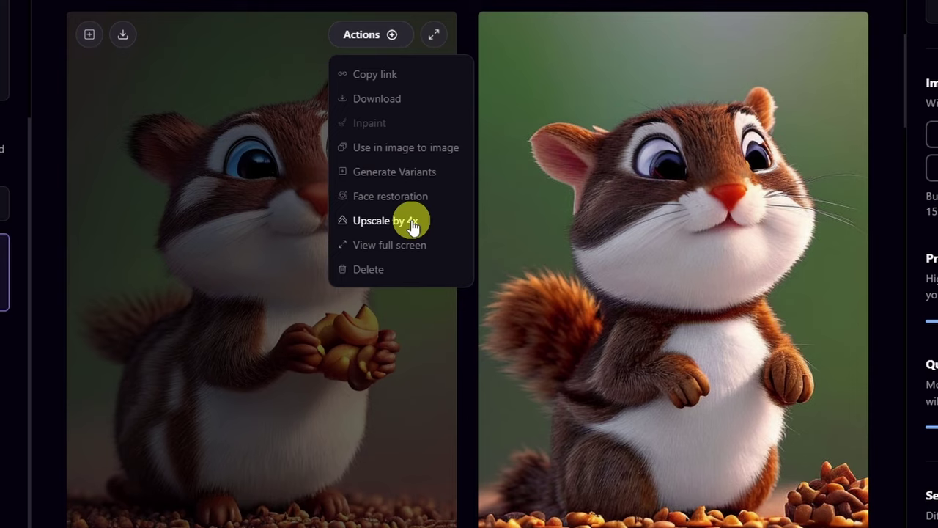
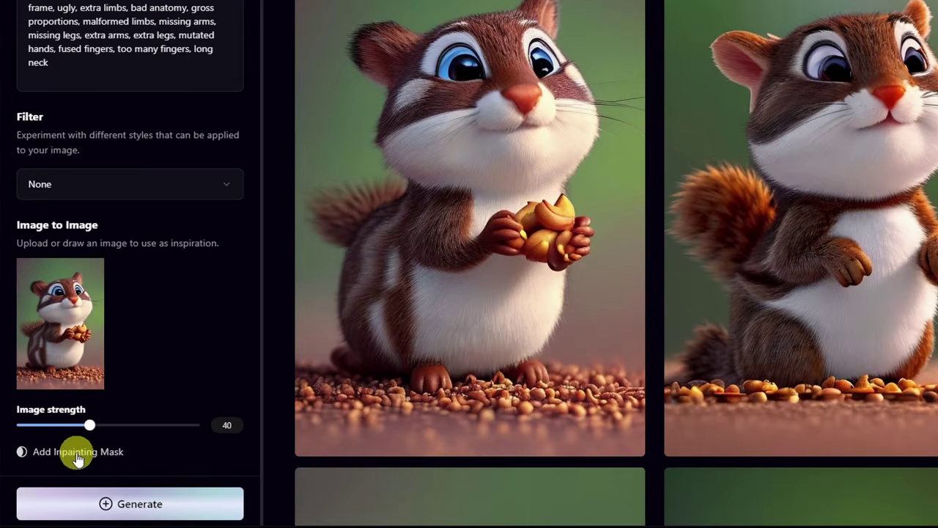
Step: Start an inpainting mask with brush size 44, paint a trial area over the nuts and undo it
left_click(90, 456)
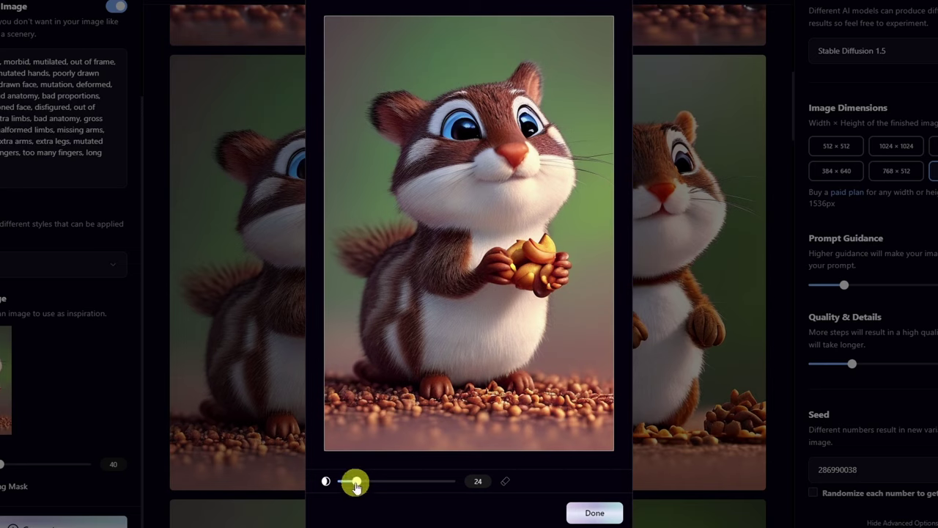
left_click_drag(360, 485, 376, 488)
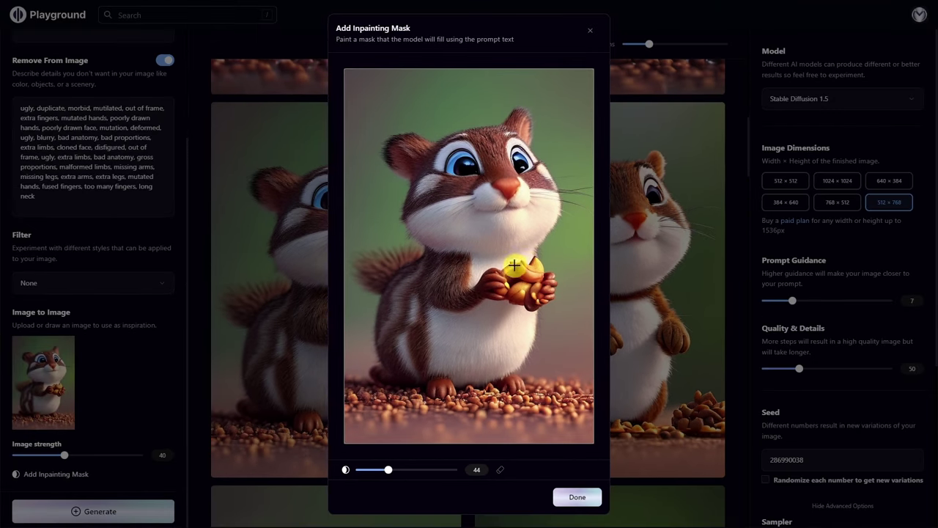
mouse_move(521, 239)
left_mouse_down()
mouse_move(486, 256)
mouse_move(494, 277)
mouse_move(547, 289)
mouse_move(548, 273)
mouse_move(532, 260)
mouse_move(509, 281)
mouse_move(531, 289)
left_mouse_up()
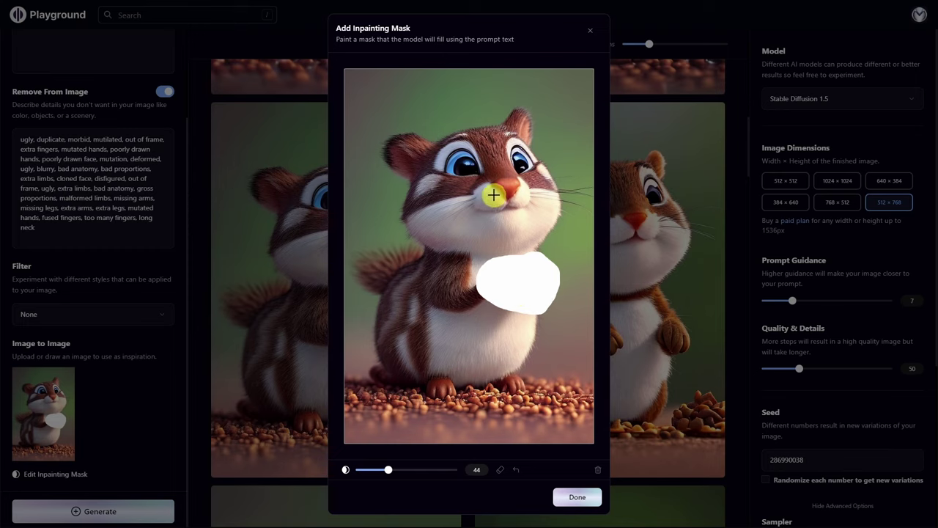
left_click(516, 473)
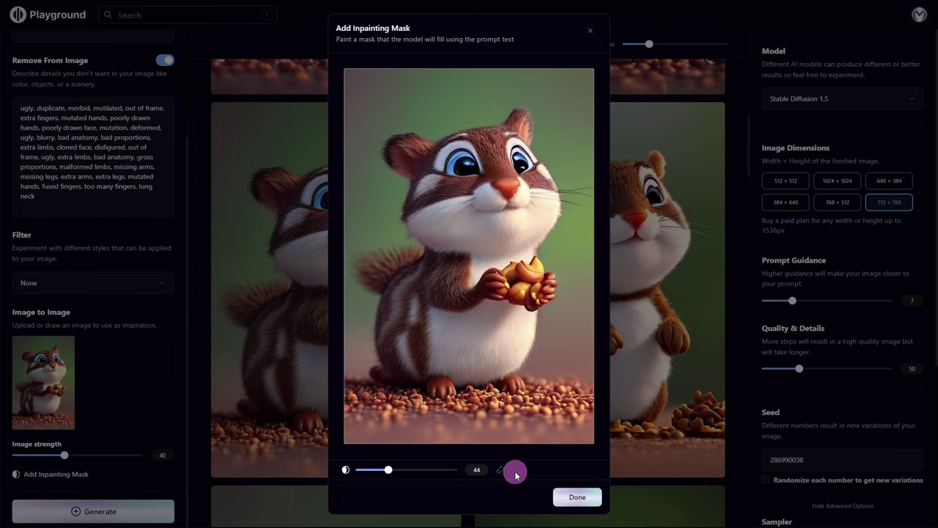
Step: Apply an inpainting mask covering the nuts in the chipmunk's hands and its tail, and check the seed setting
mouse_move(520, 256)
left_mouse_down()
mouse_move(502, 308)
mouse_move(544, 289)
mouse_move(518, 266)
mouse_move(520, 297)
mouse_move(516, 283)
left_mouse_up()
mouse_move(417, 251)
left_mouse_down()
mouse_move(365, 258)
mouse_move(366, 314)
mouse_move(398, 261)
mouse_move(373, 277)
mouse_move(410, 246)
mouse_move(387, 203)
mouse_move(367, 239)
mouse_move(375, 195)
mouse_move(351, 283)
mouse_move(369, 340)
mouse_move(373, 187)
mouse_move(362, 218)
mouse_move(369, 349)
mouse_move(370, 243)
left_mouse_up()
left_click(580, 498)
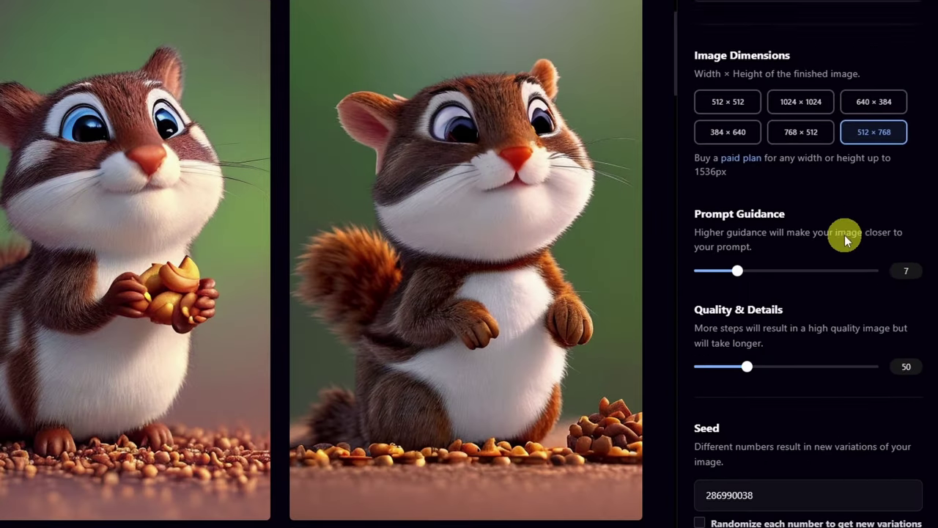
scroll(841, 280, "down", 3)
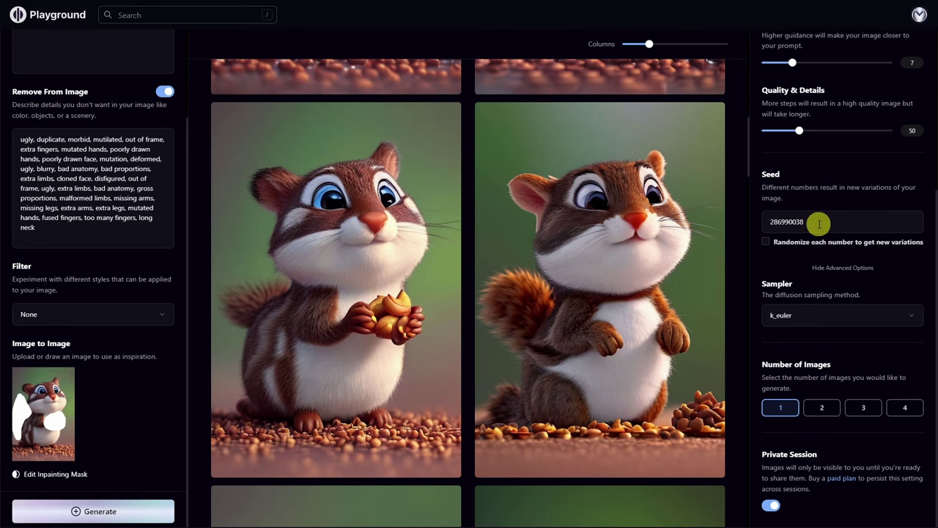
double_click(758, 218)
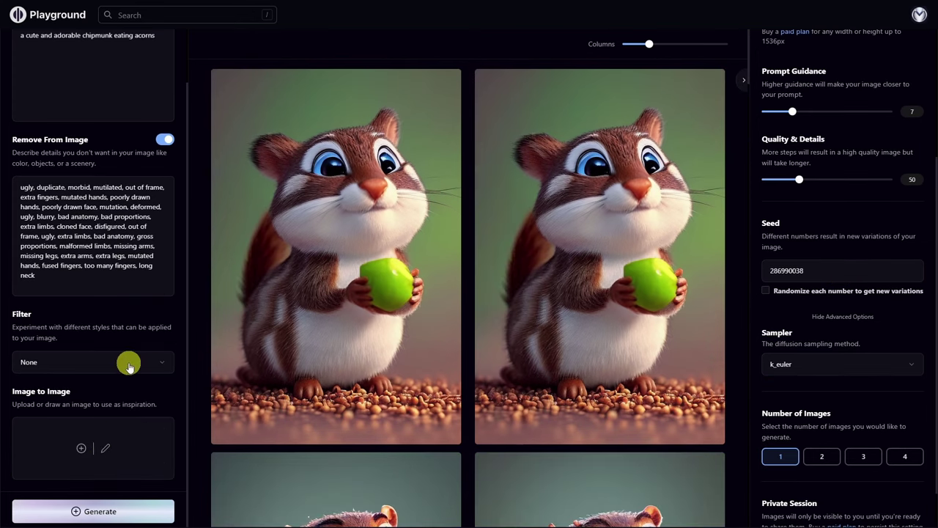
Step: Set the filter to Polymode for the prompt "a cute and adorable chipmunk eating acorns"
scroll(135, 95, "up", 2)
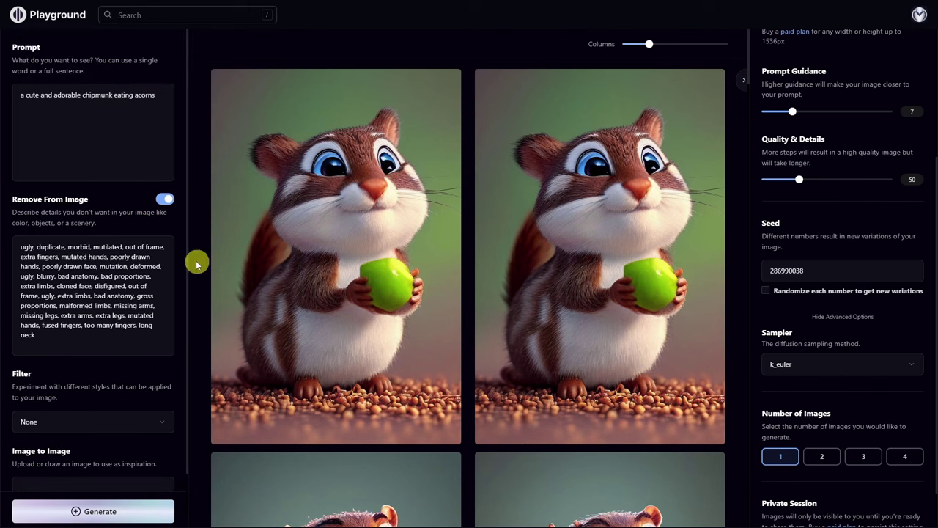
scroll(142, 297, "down", 2)
left_click(113, 362)
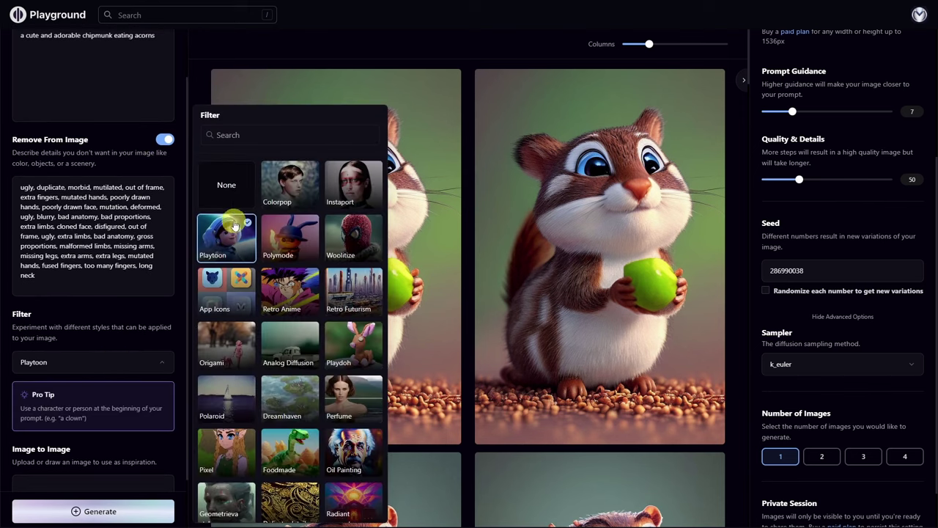
left_click(283, 236)
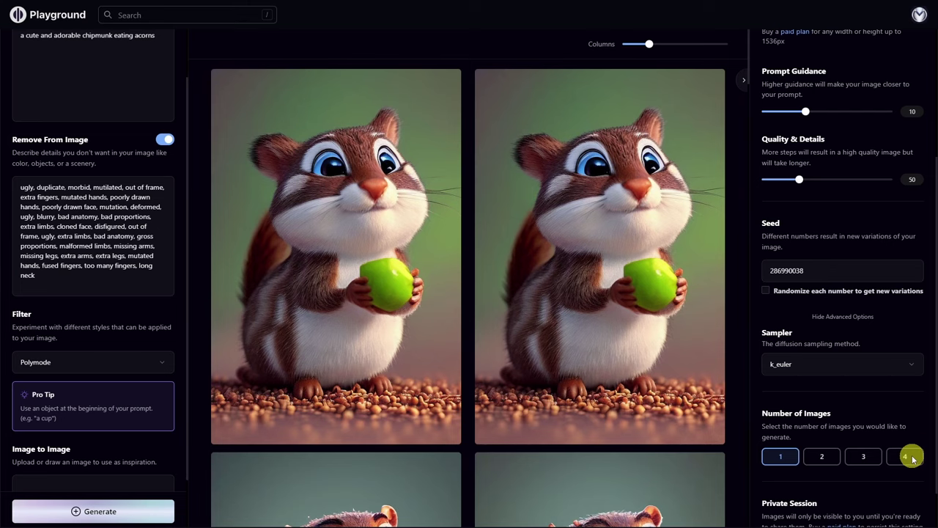
Step: Randomize the seed, set the number of images to 4 and generate the Polymode chipmunk images
left_click(766, 293)
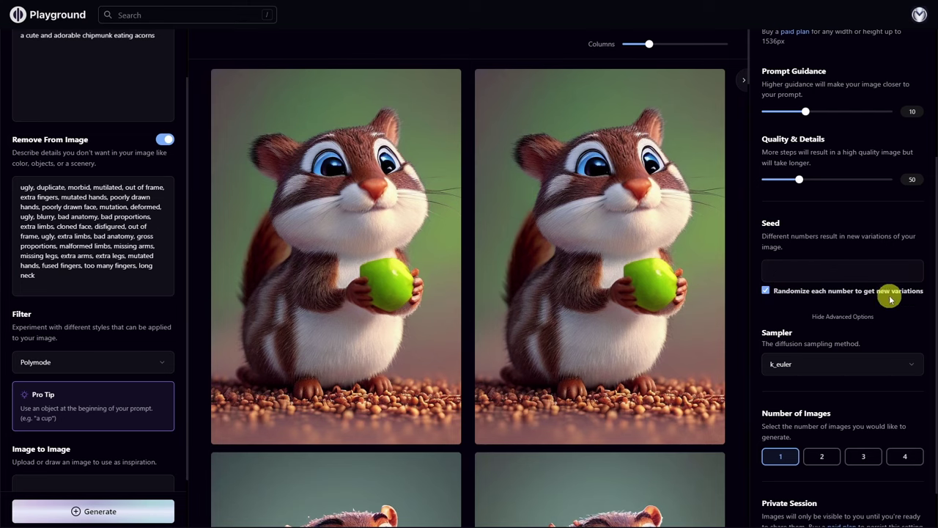
left_click(905, 456)
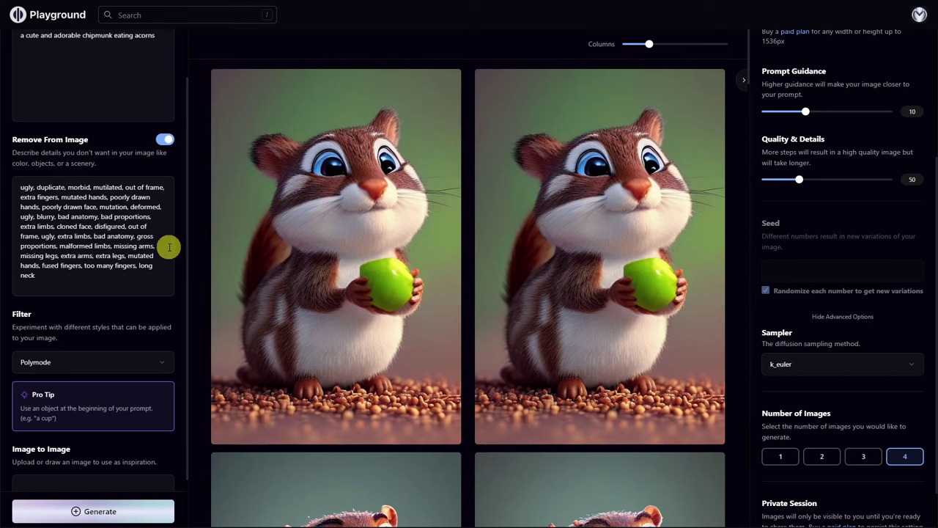
scroll(149, 276, "down", 1)
left_click(94, 511)
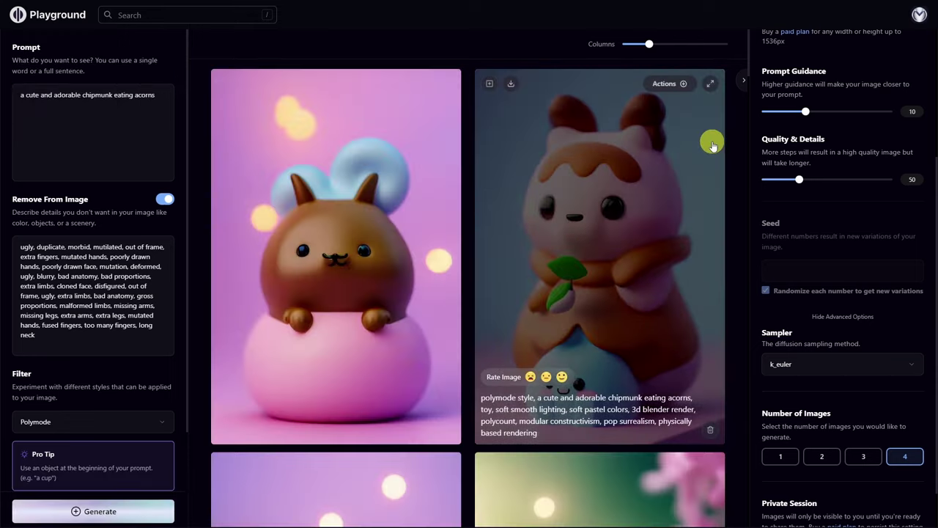
Step: Look through the generated Polymode chipmunk images
scroll(687, 145, "down", 4)
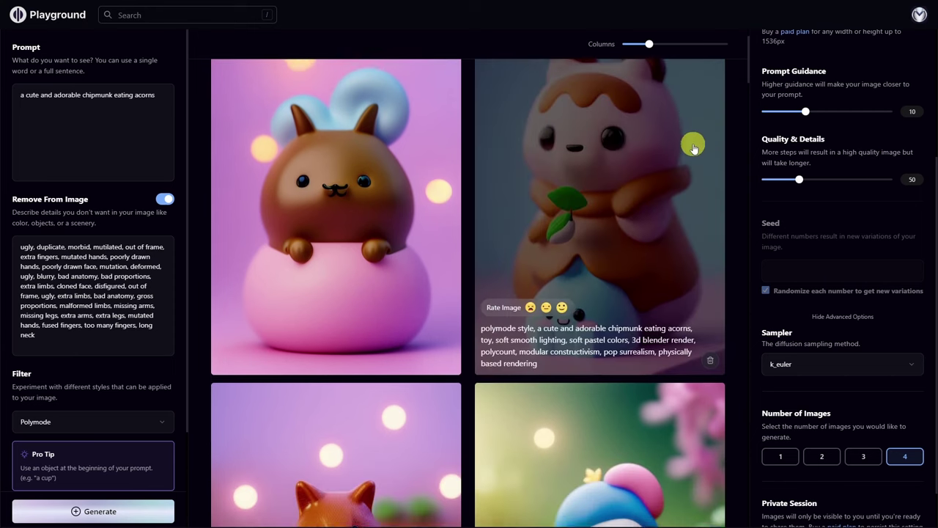
scroll(685, 150, "down", 1)
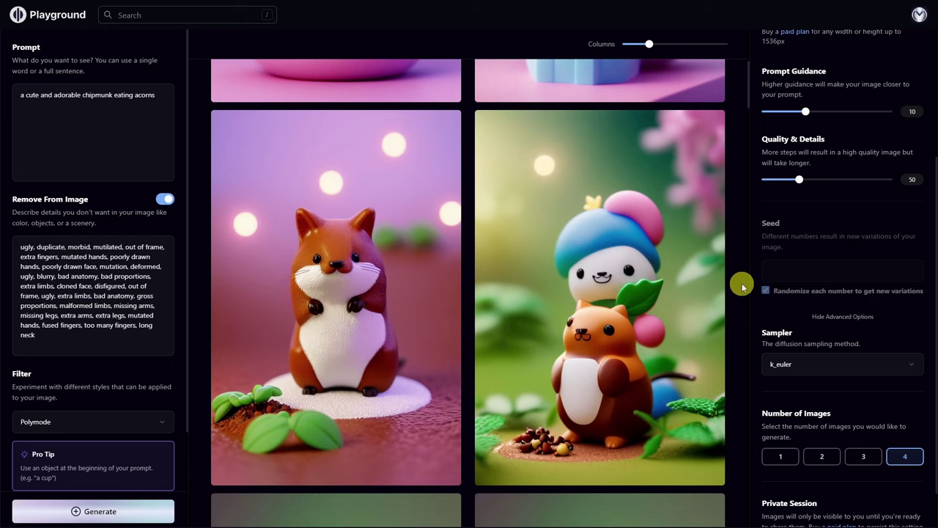
mouse_move(330, 300)
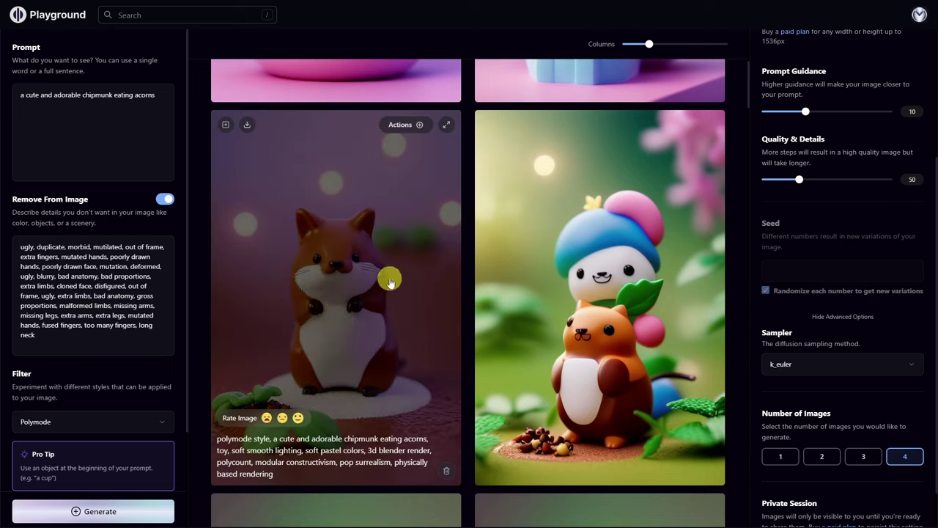
scroll(376, 299, "up", 5)
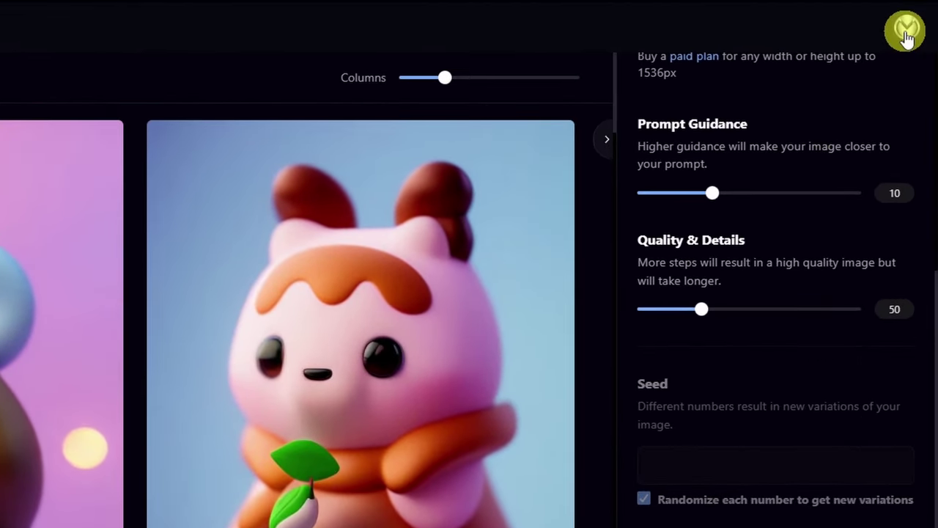
Step: Open the profile page and sort its images by Oldest, then by Most Liked
left_click(906, 32)
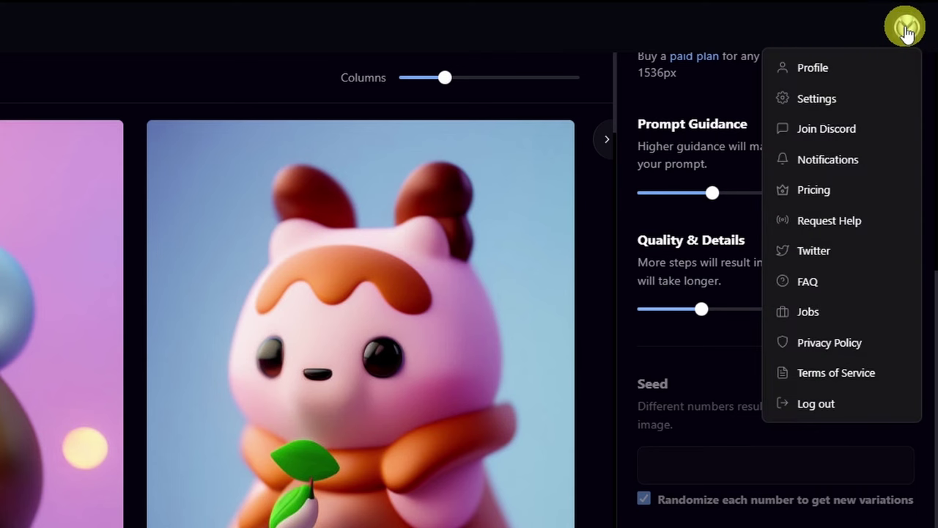
left_click(838, 67)
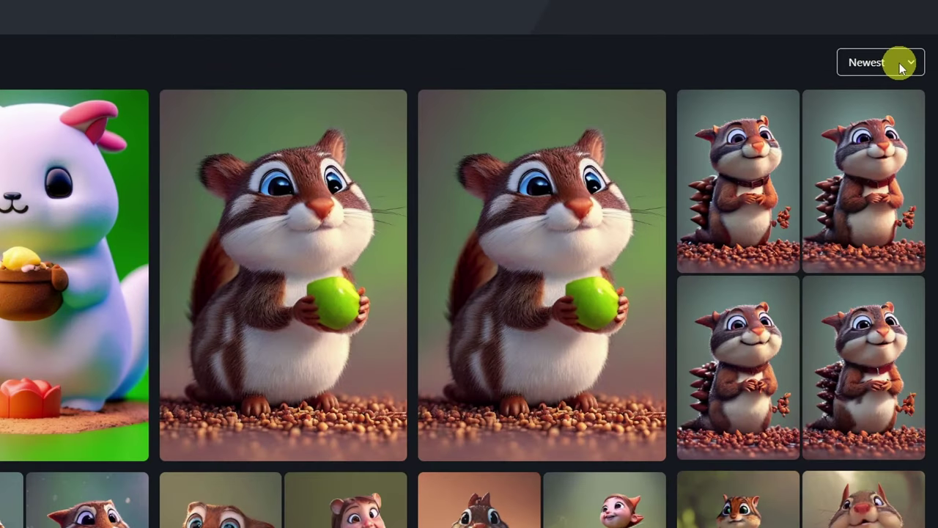
left_click(896, 120)
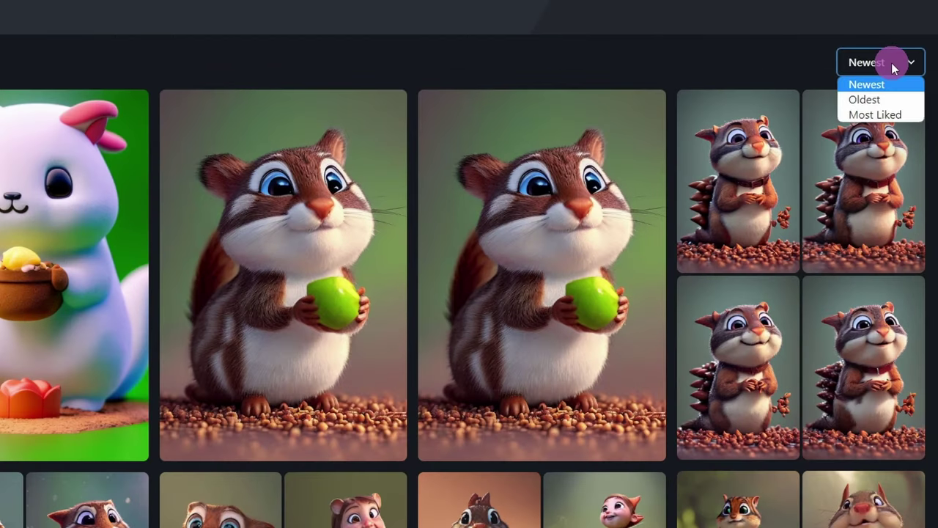
left_click(877, 99)
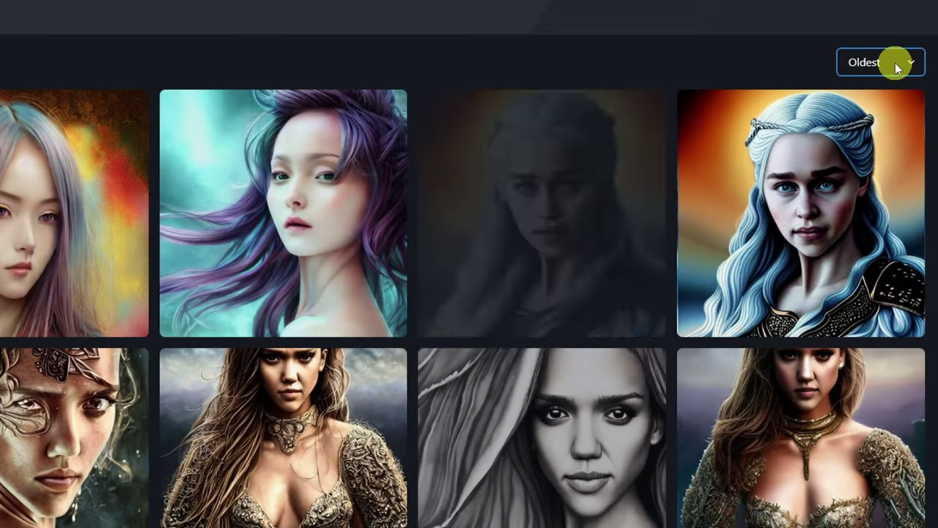
left_click(896, 64)
left_click(890, 114)
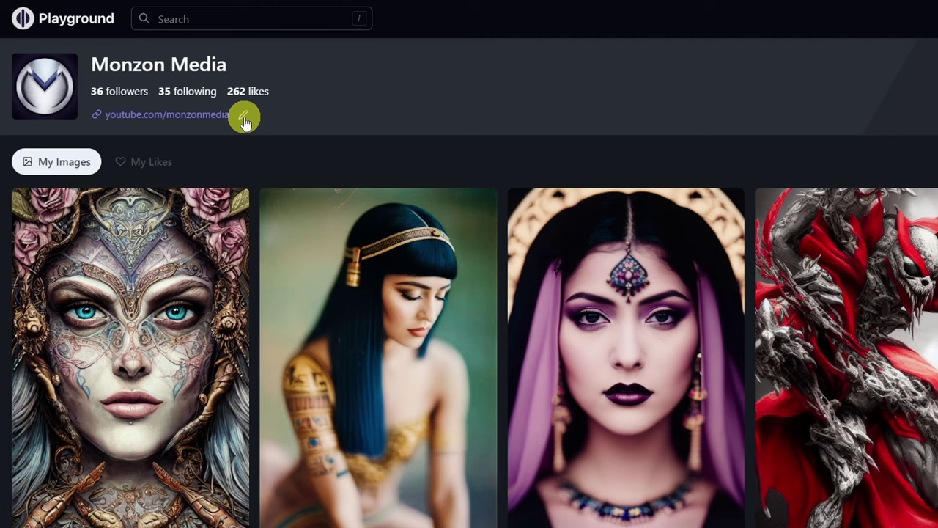
Step: Open the profile's website link for editing and save it
left_click(244, 117)
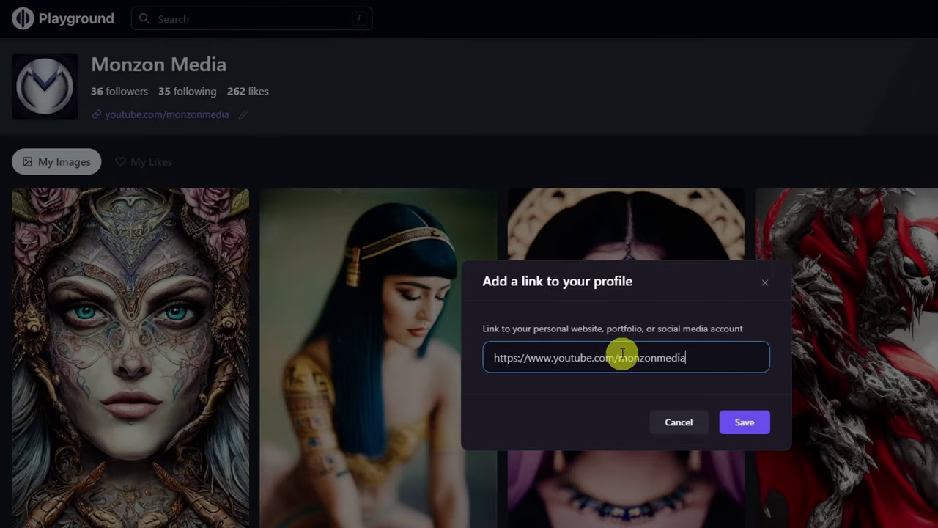
left_click(729, 422)
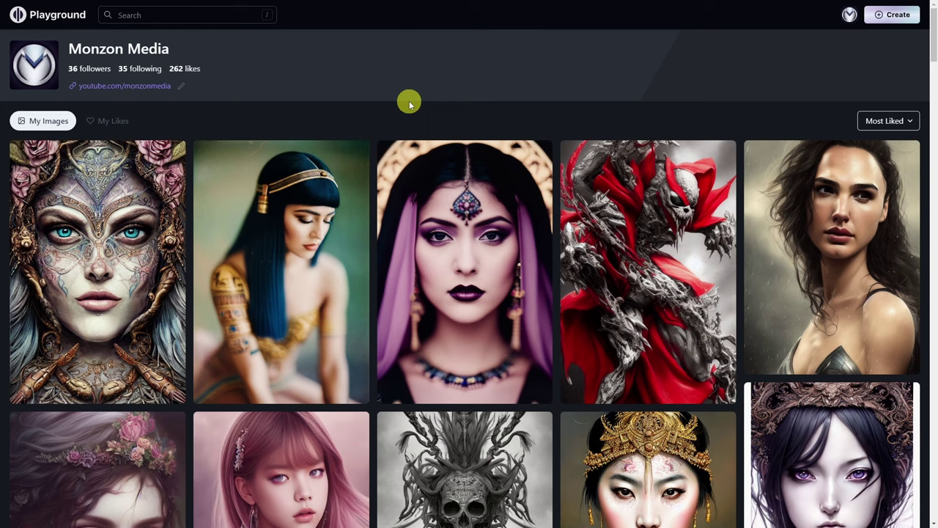
Step: Open the Cleopatra Polaroid style image and examine its prompt and removed-from-image terms
left_click(297, 193)
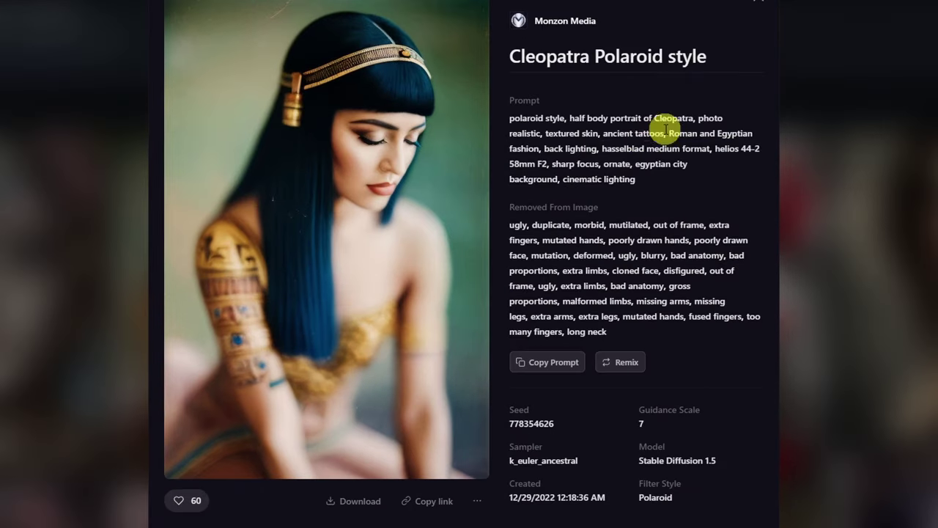
double_click(628, 225)
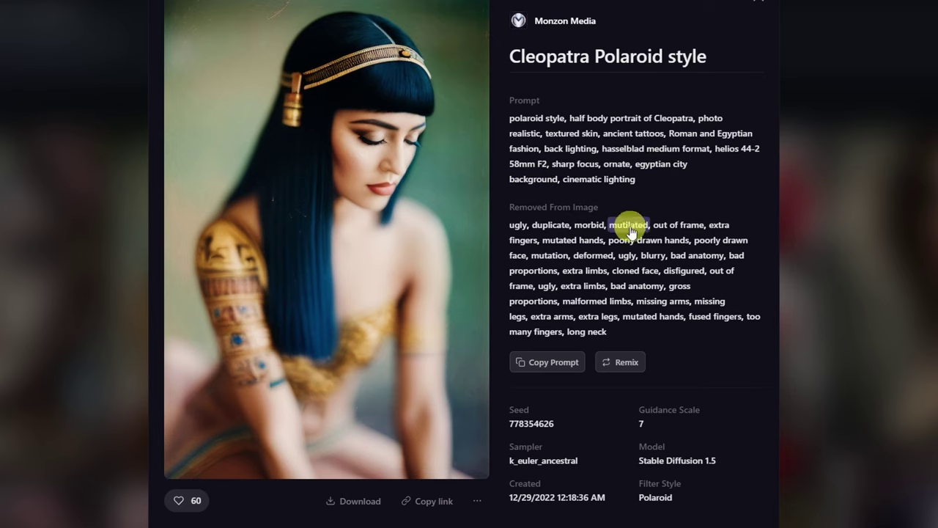
Step: Remix the Cleopatra Polaroid style image and generate one image from its copied prompt, removed terms and seed
left_click_drag(689, 316, 741, 316)
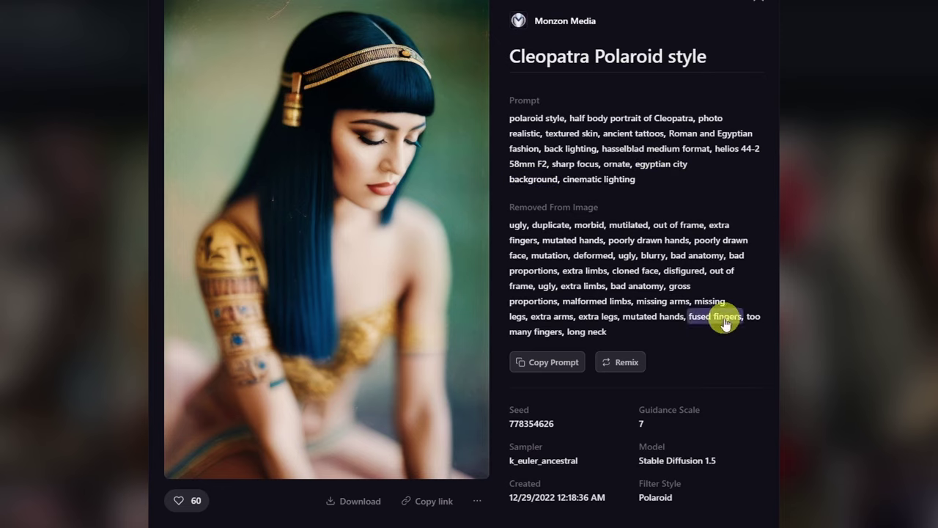
left_click(554, 373)
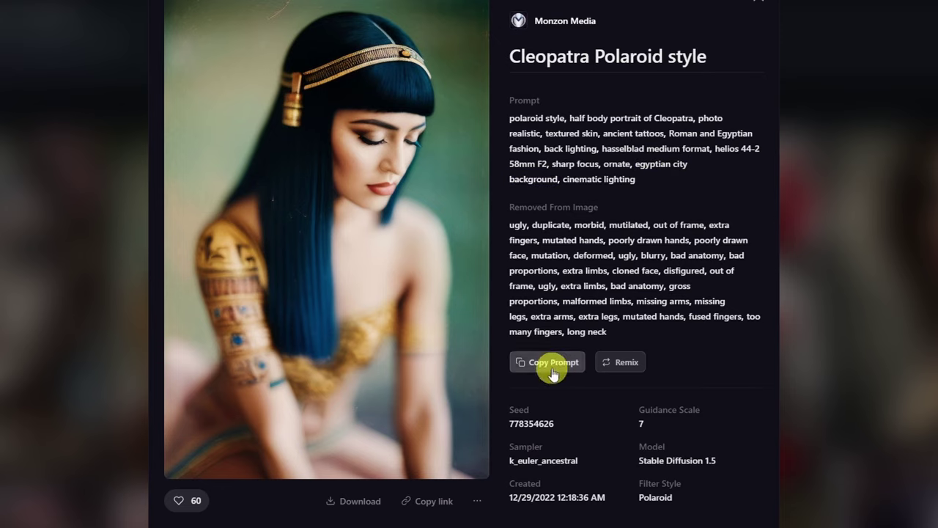
left_click(629, 364)
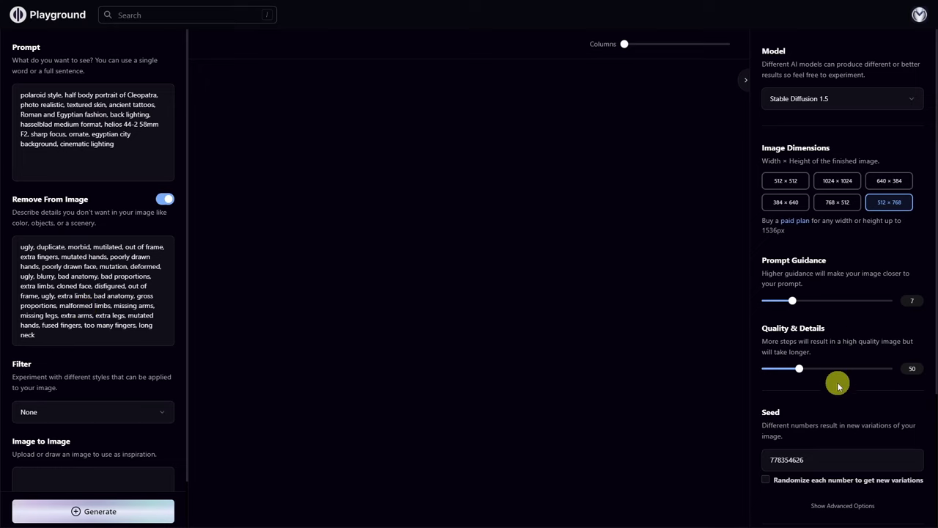
scroll(838, 381, "down", 2)
scroll(823, 359, "up", 2)
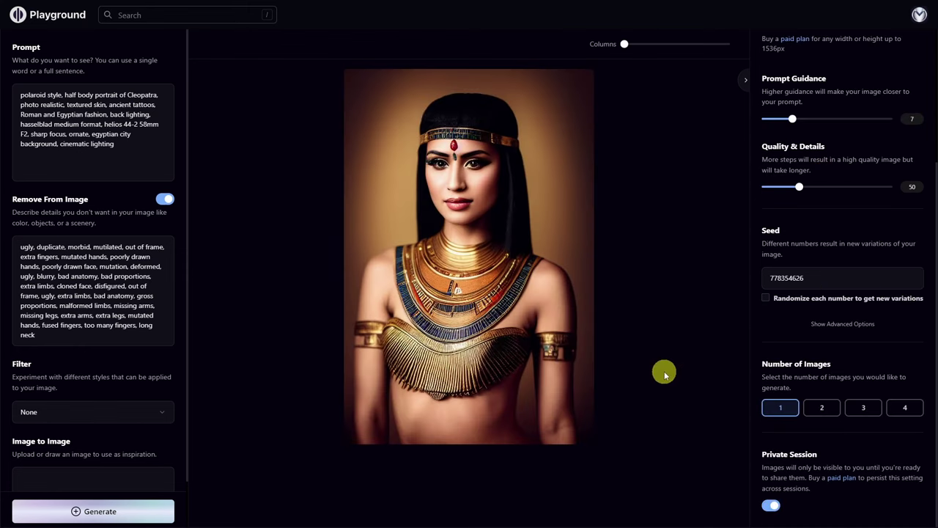
Step: Randomize the seed, set the number of images to 4 and generate new Cleopatra variations
left_click(767, 300)
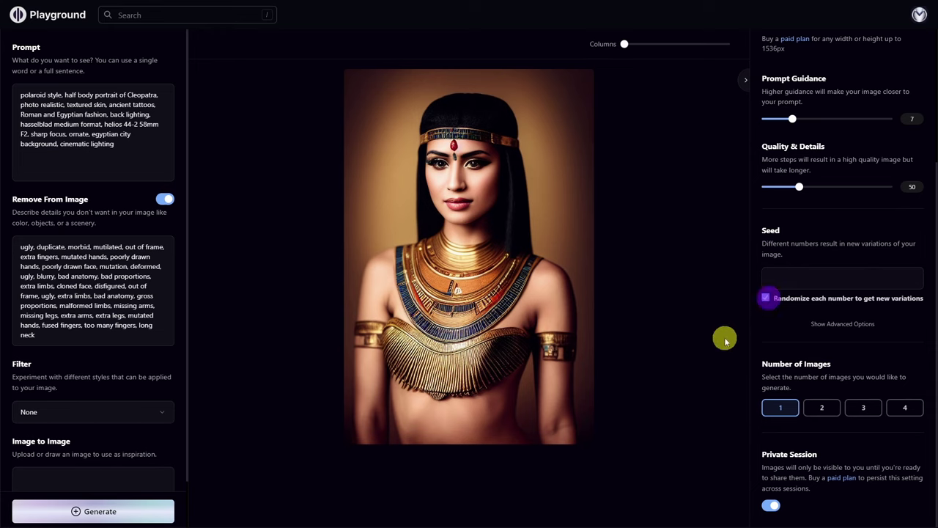
left_click(906, 408)
key("ctrl+Return")
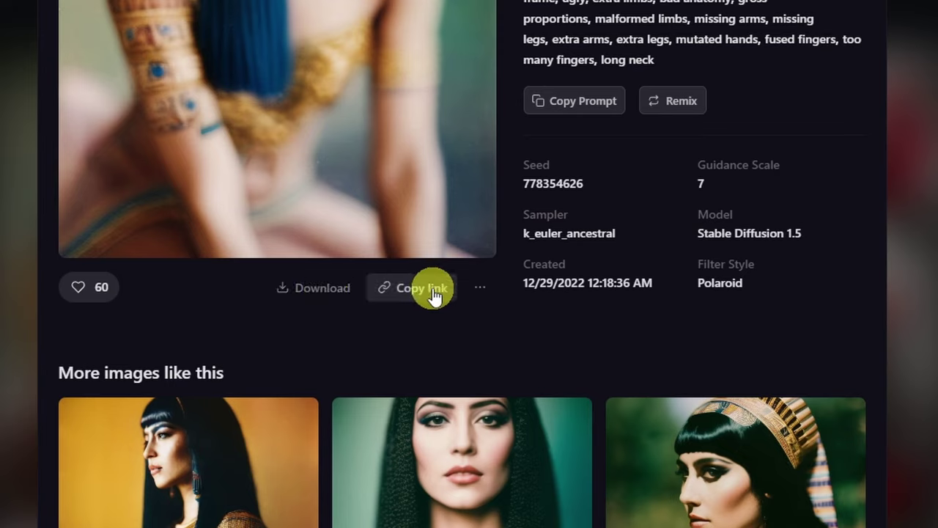
Step: Check the extra options of the Cleopatra Polaroid style image, look through its similar images and close its details
left_click(480, 293)
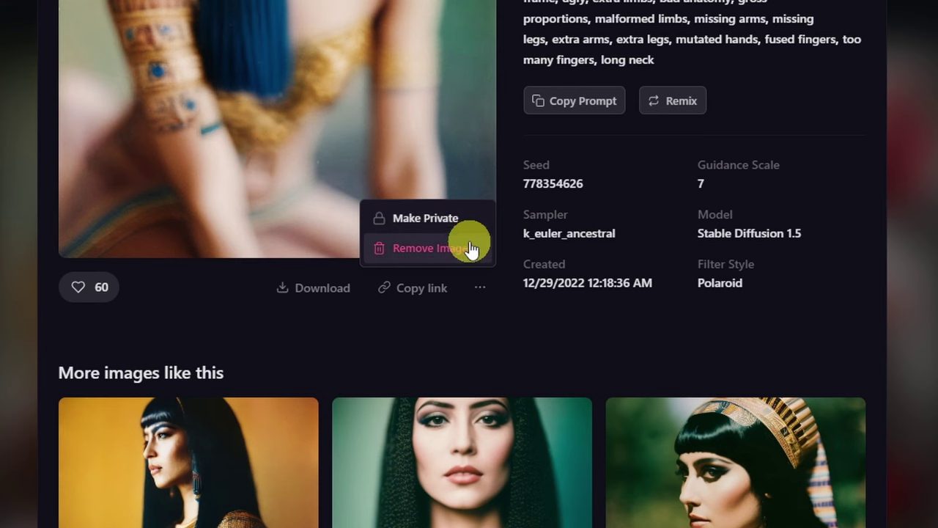
left_click(808, 332)
scroll(734, 308, "down", 3)
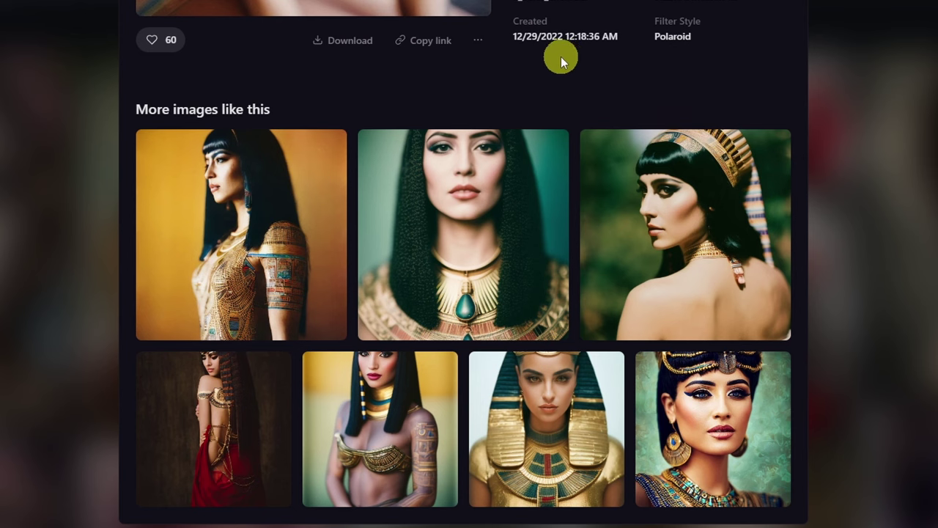
key("Escape")
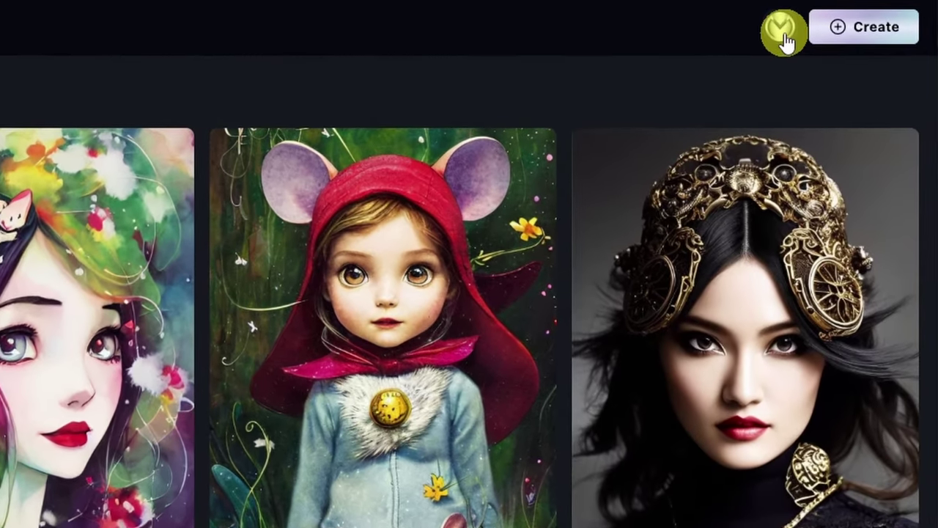
Step: Switch to the Playground AI Discord server and browse the shared images in the photorealistic and landscapes channels
left_click(784, 33)
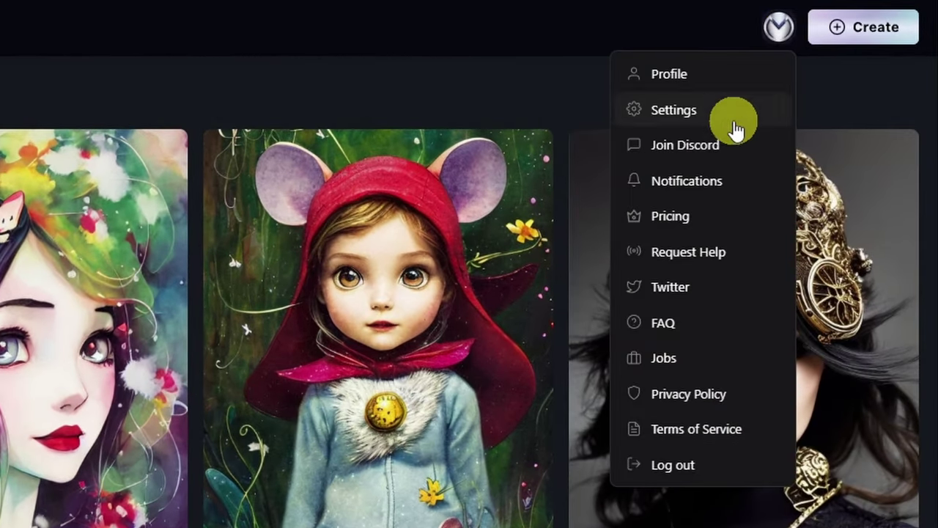
left_click(717, 153)
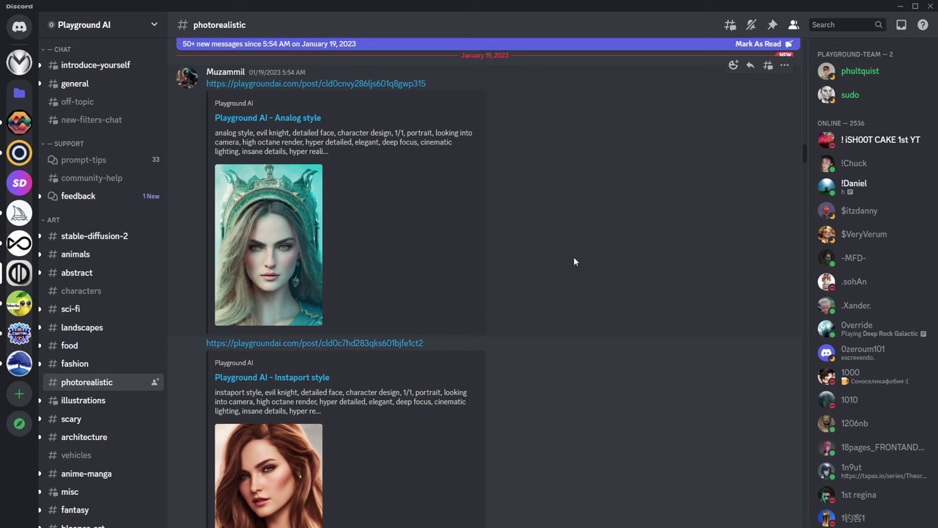
scroll(557, 275, "down", 5)
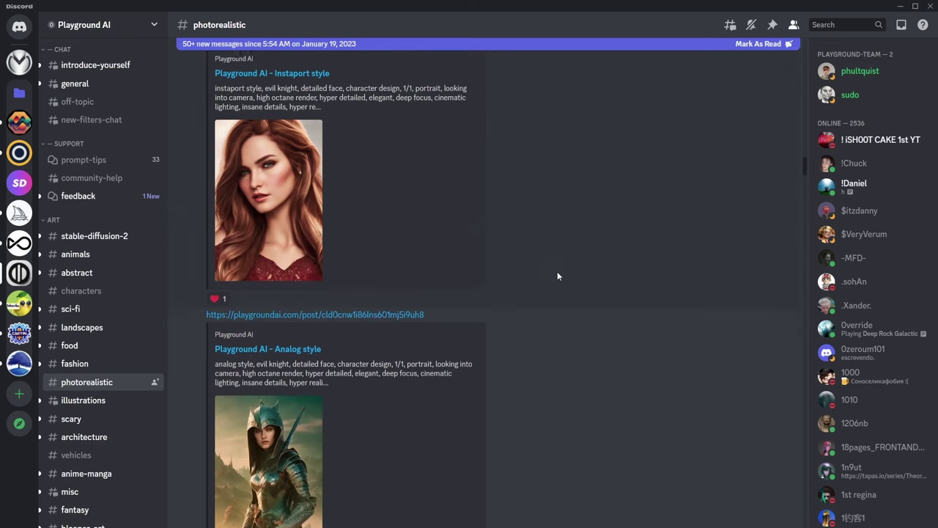
scroll(557, 275, "down", 7)
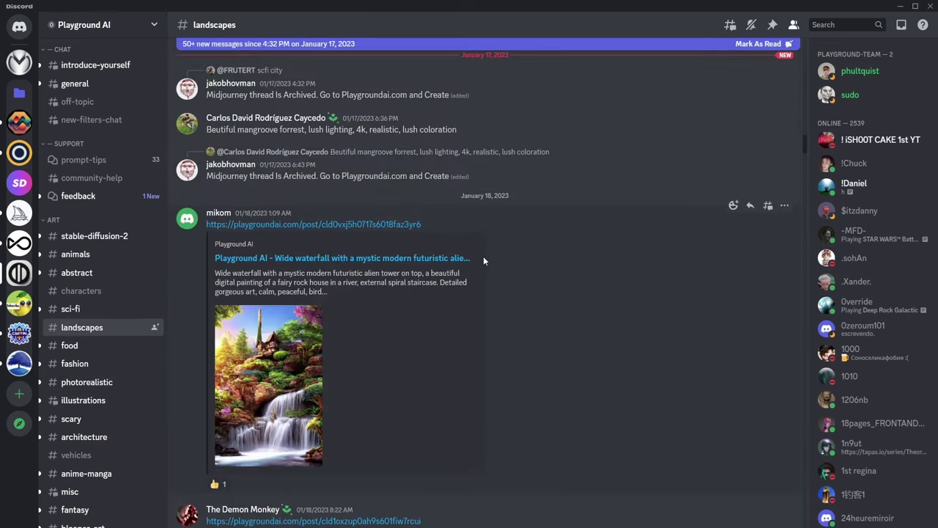
scroll(483, 261, "down", 3)
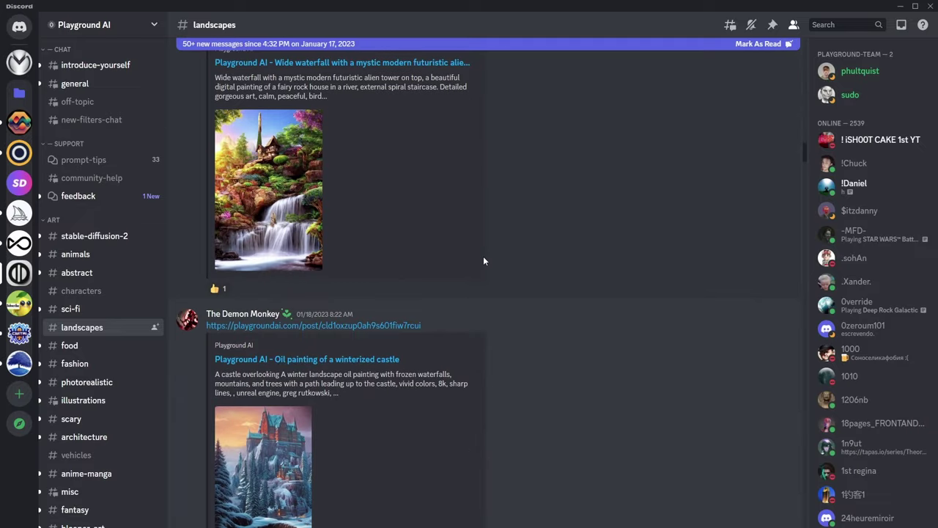
scroll(483, 260, "down", 6)
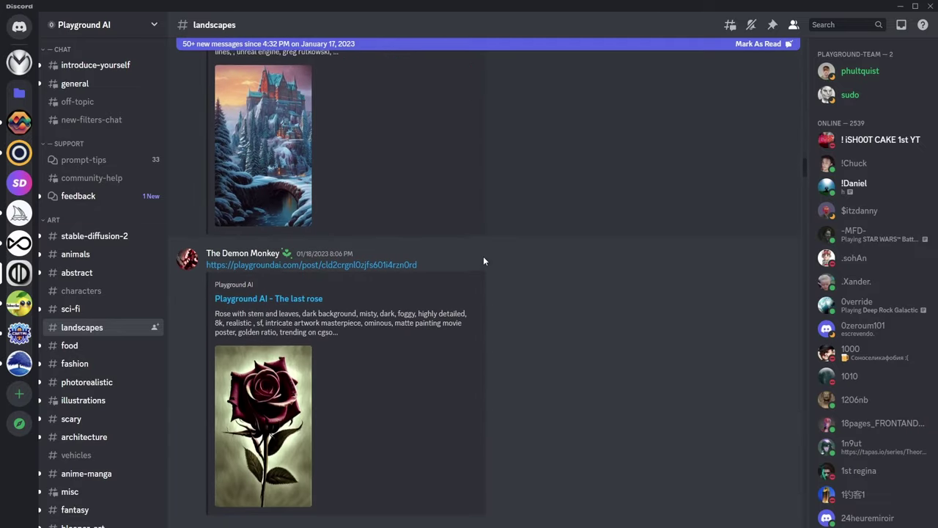